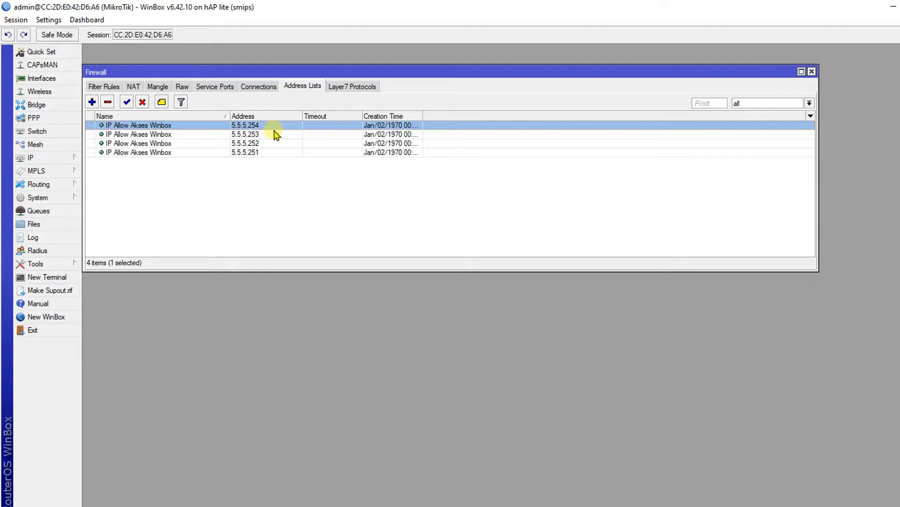
Disable the 5.5.5.254 entry in the IP Allow Akses Winbox firewall address list
click(276, 166)
click(281, 134)
click(274, 144)
click(273, 151)
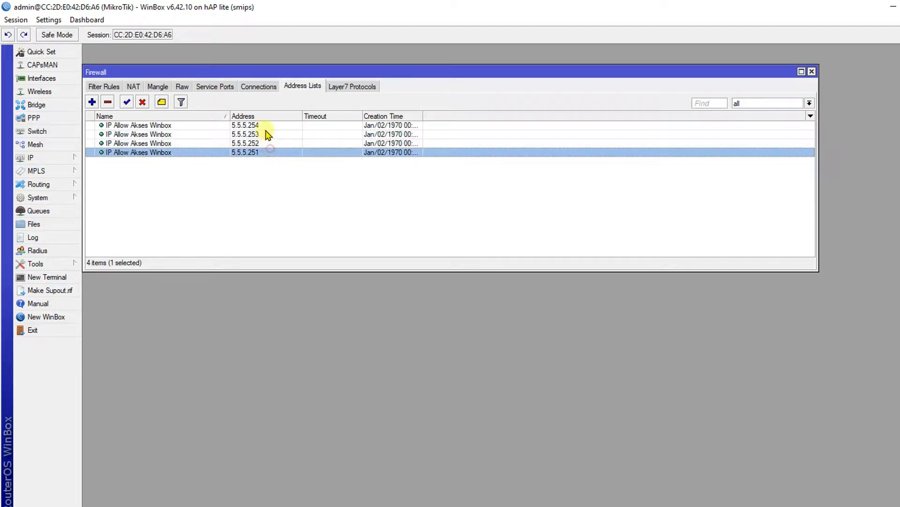
click(263, 125)
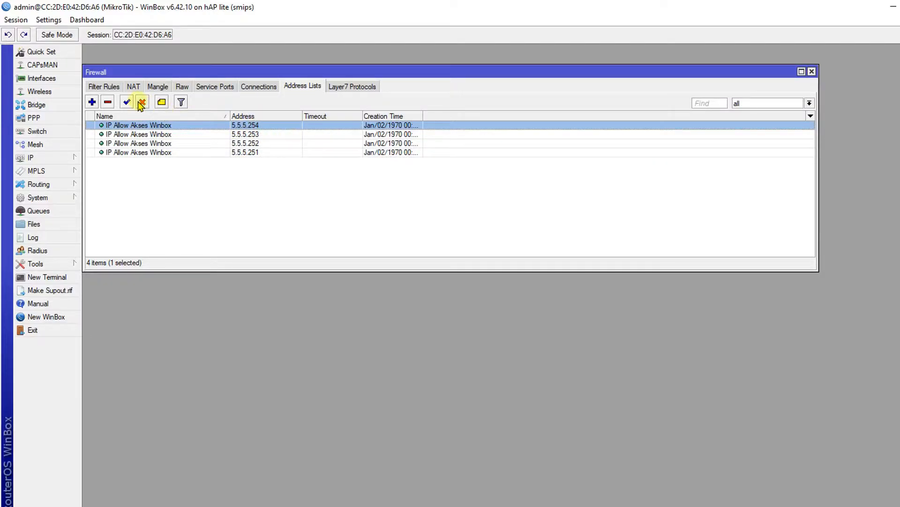
click(143, 102)
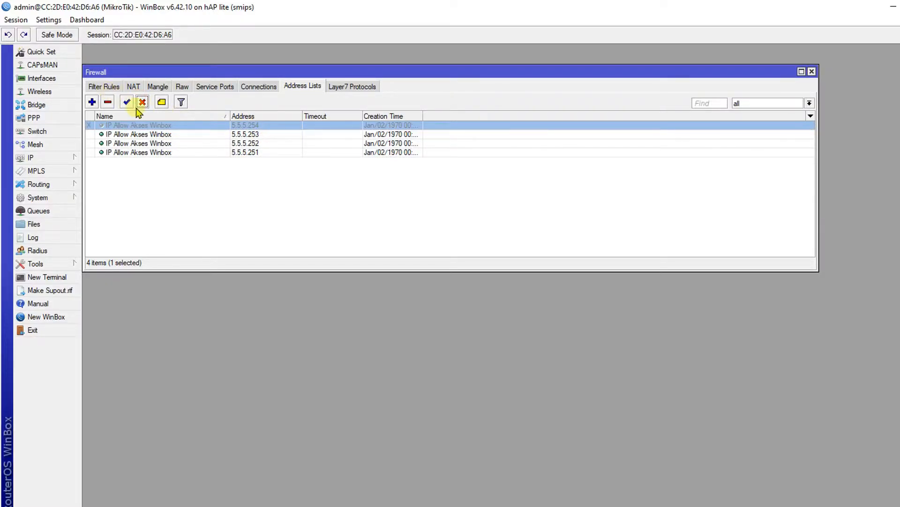
Show the firewall filter rules, then open a new WinBox login window and try connecting to the router at 5.5.5.1
click(117, 89)
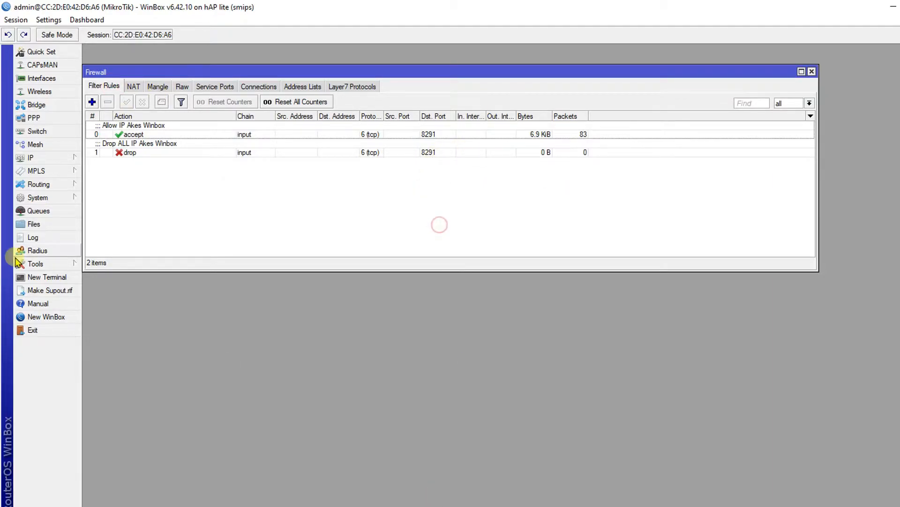
click(67, 318)
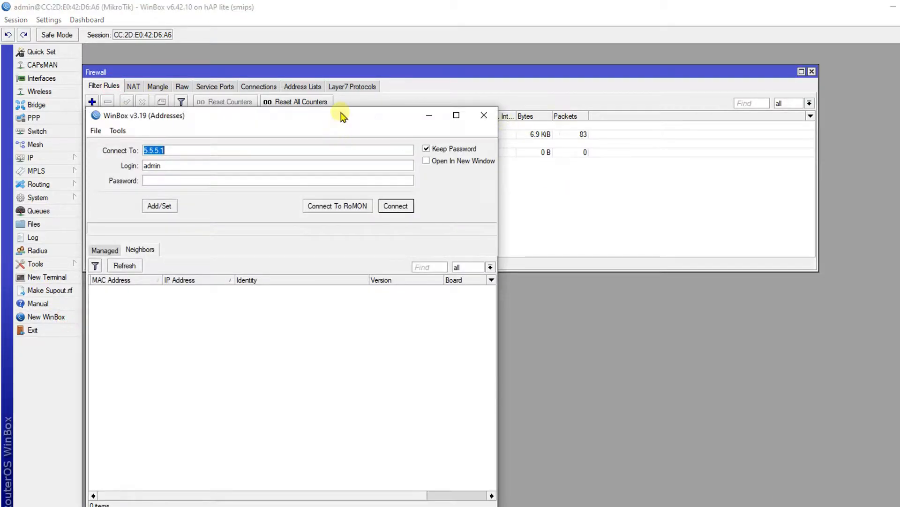
drag(338, 109, 336, 203)
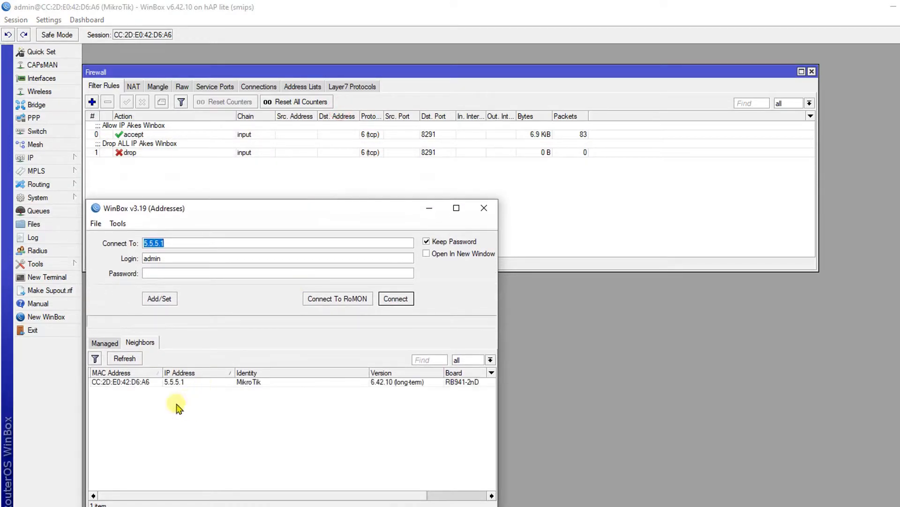
click(186, 382)
click(396, 299)
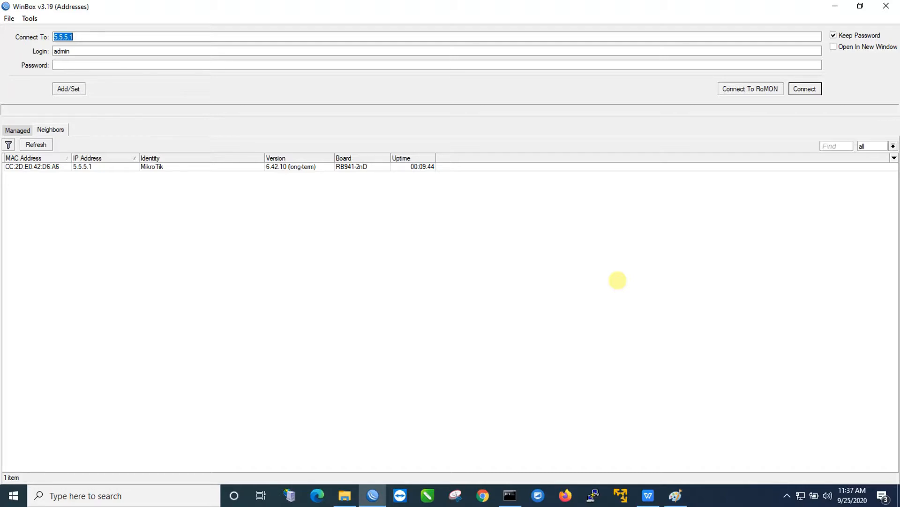
Select the MikroTik neighbor by its IP address 5.5.5.1 and switch to the network diagram in Paint
click(376, 259)
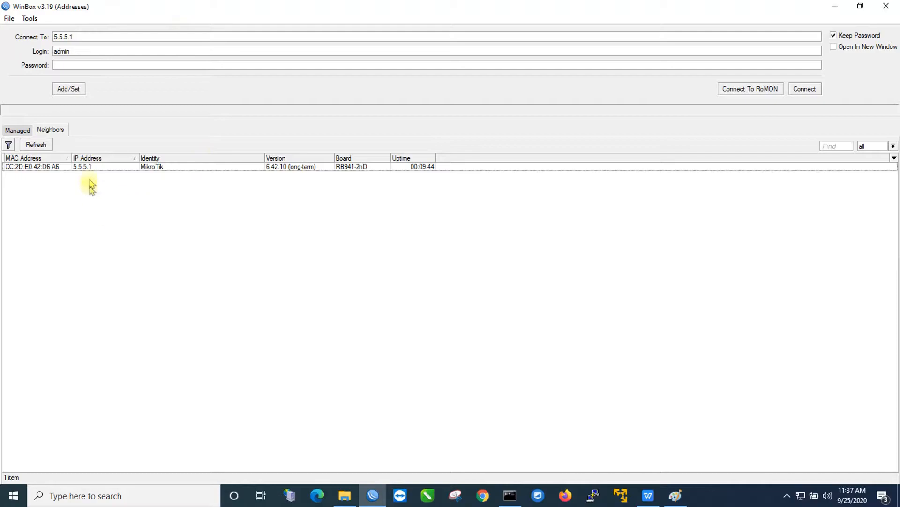
click(90, 167)
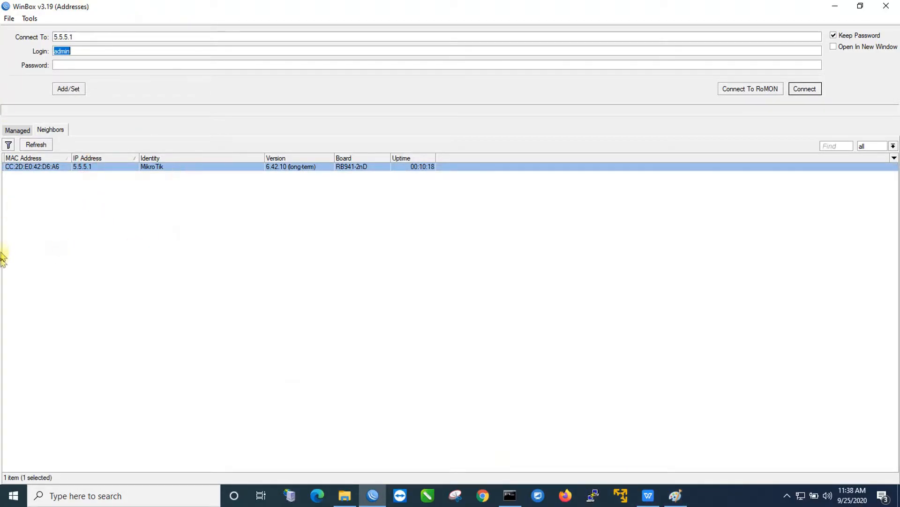
click(675, 495)
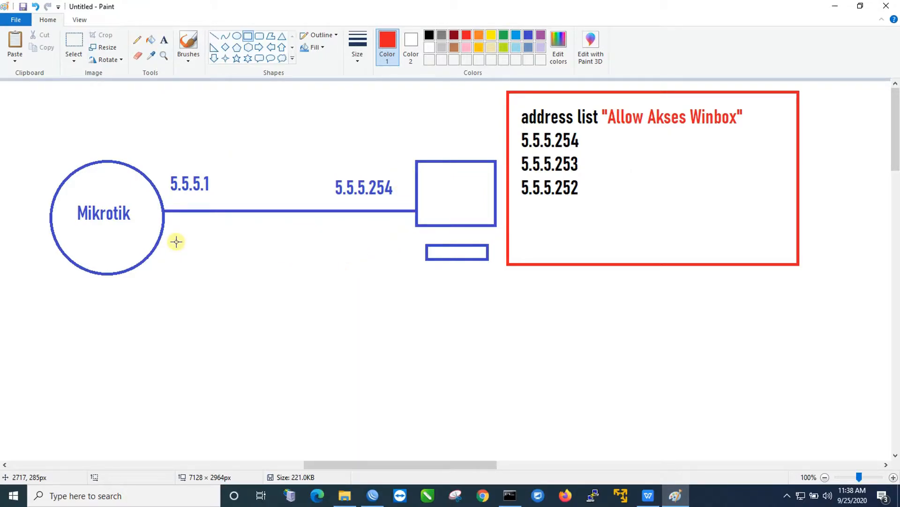
Switch to Command Prompt, rerun the previous command to check the Ethernet adapter's IP address, and minimize the window
click(506, 500)
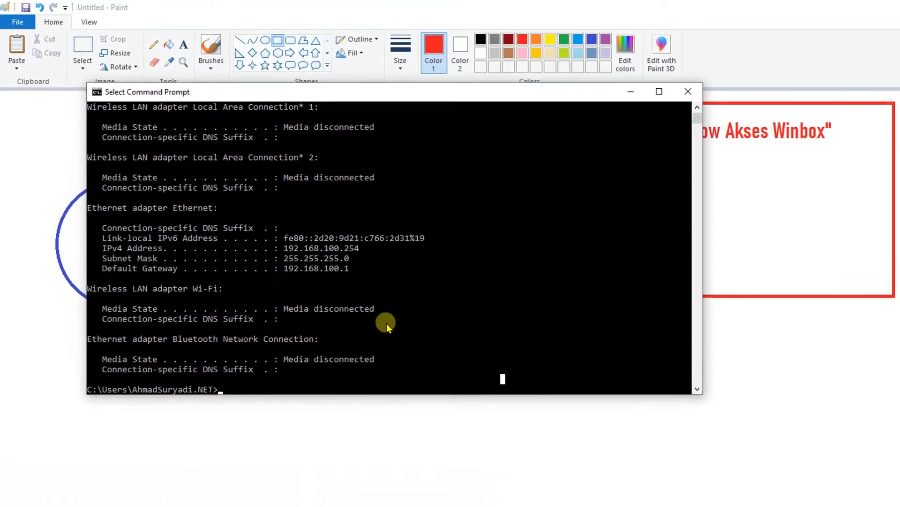
key(Escape)
key(Up)
key(Return)
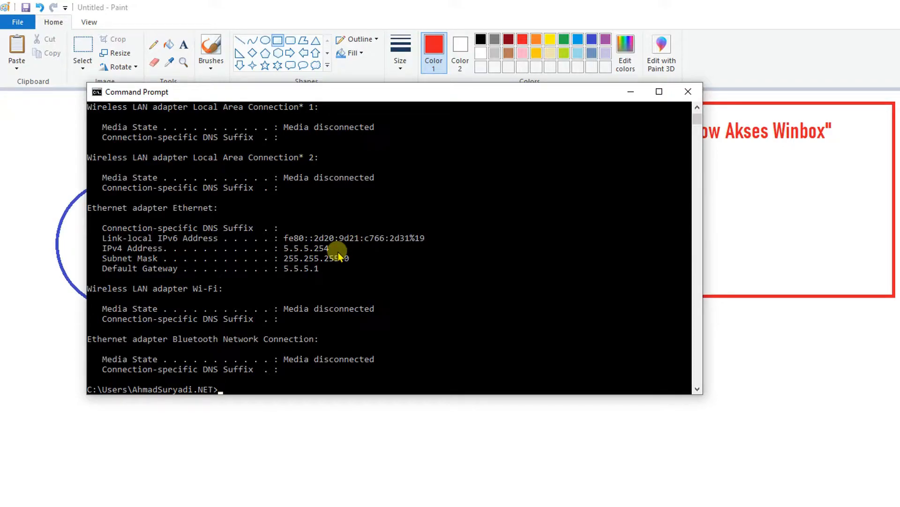
click(631, 92)
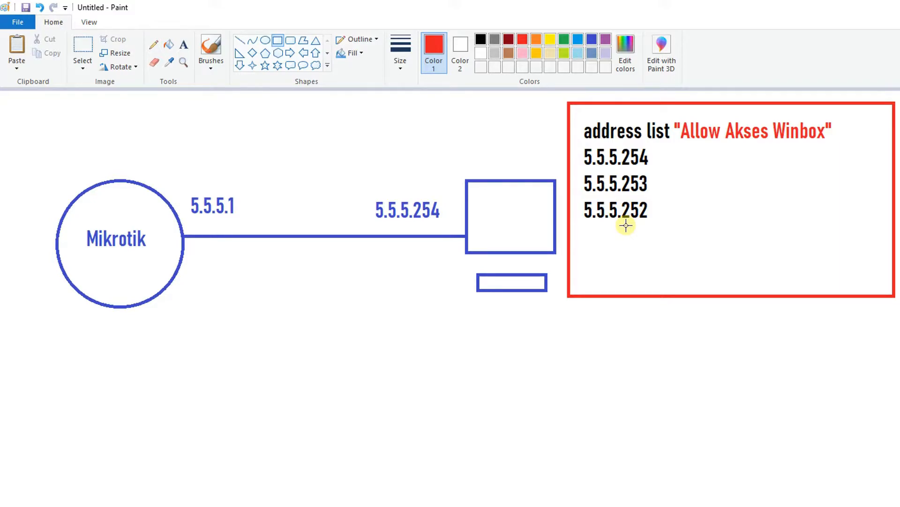
Mark the address list box in the Paint diagram with a red Pencil stroke
click(153, 45)
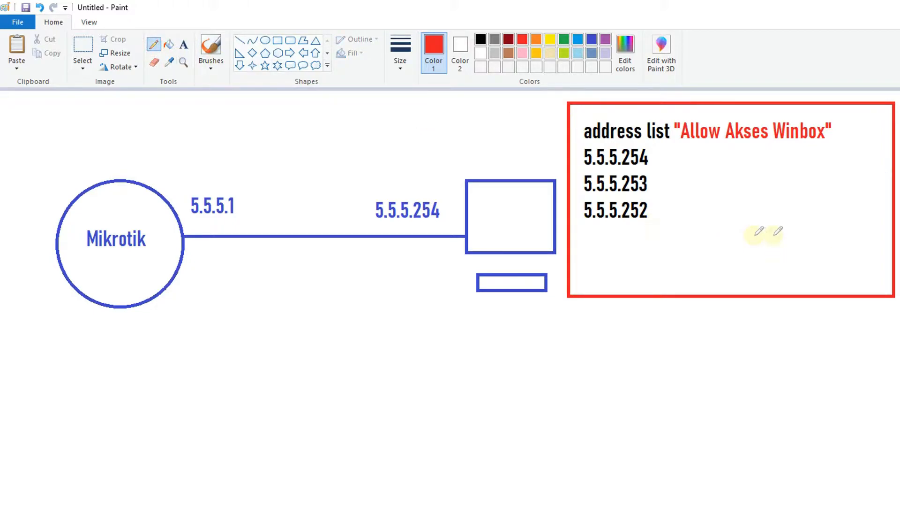
mouse_move(847, 261)
mouse_down()
mouse_move(846, 231)
mouse_move(774, 170)
mouse_move(788, 161)
mouse_move(764, 162)
mouse_move(770, 196)
mouse_move(792, 161)
mouse_up()
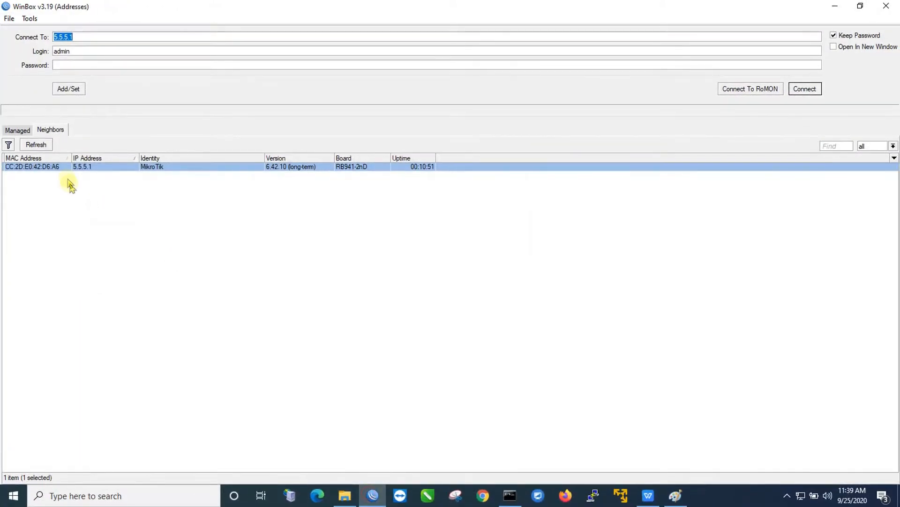
Connect to the router at 5.5.5.1 with the admin login in WinBox and show the firewall filter rules
key(Tab)
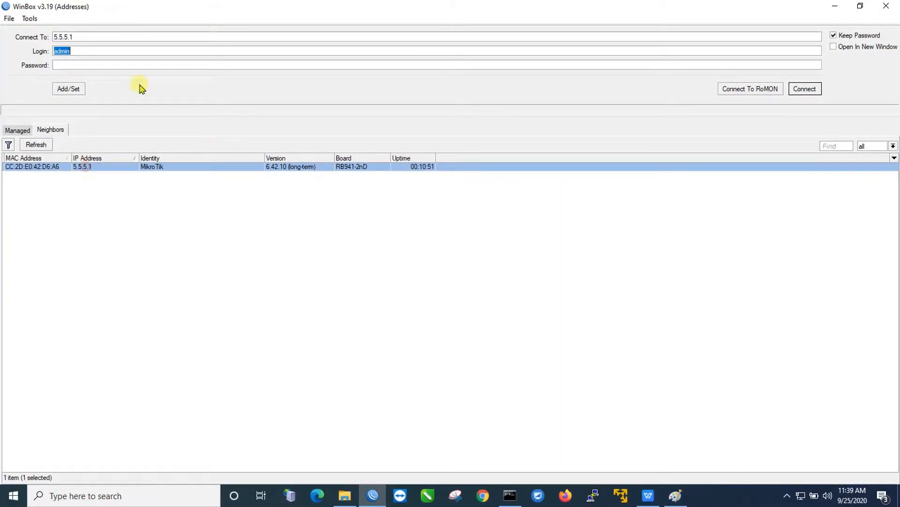
click(816, 90)
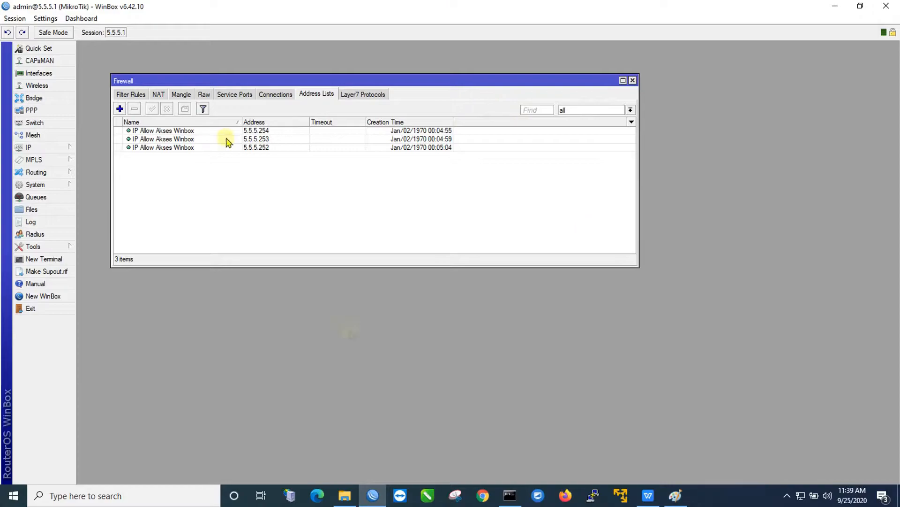
click(138, 98)
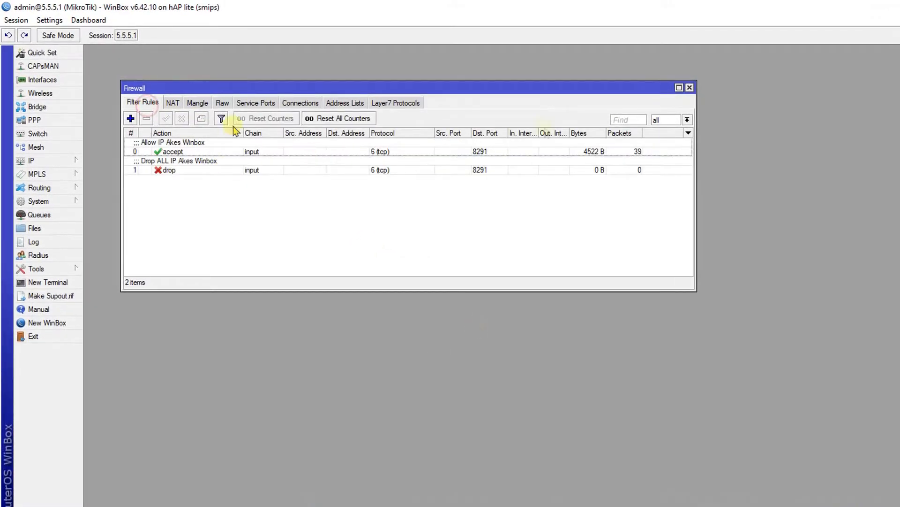
Examine the accept and drop filter rules for TCP destination port 8291 on the input chain
click(451, 151)
click(451, 167)
click(451, 151)
click(453, 170)
click(206, 147)
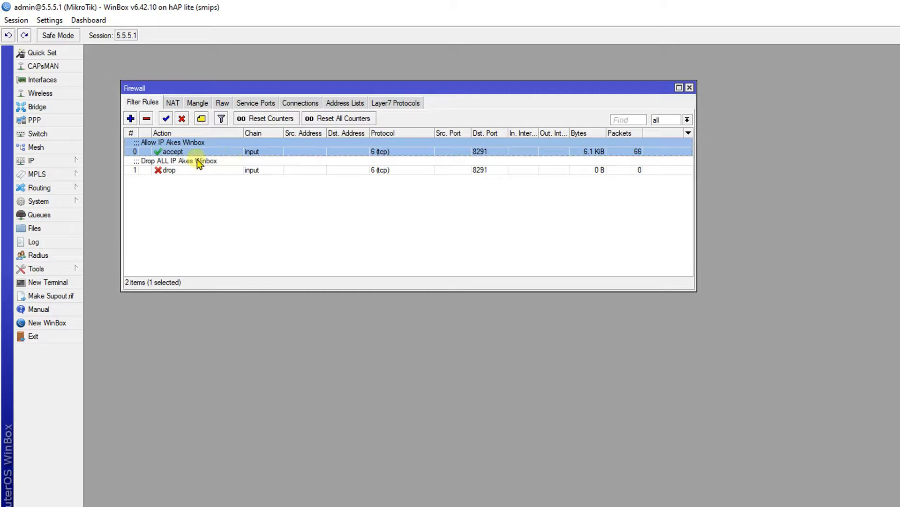
click(261, 171)
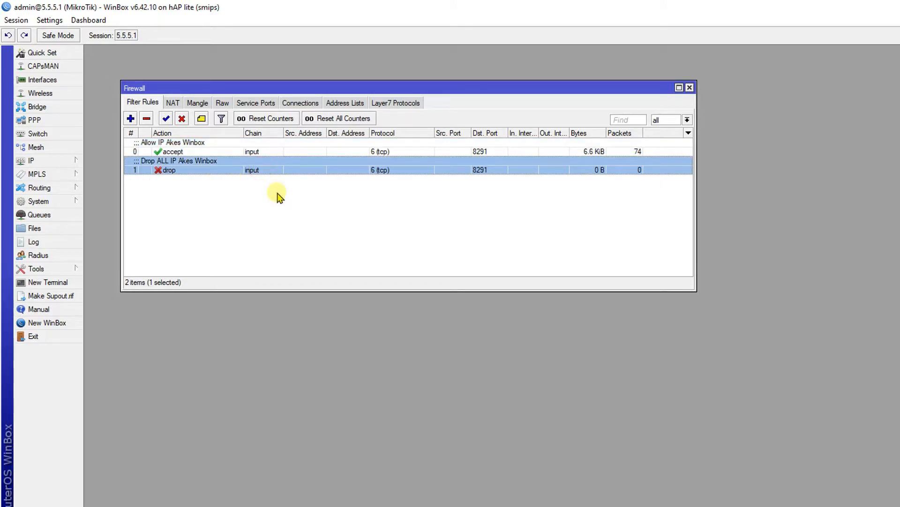
Disable the Allow IP Akes Winbox accept rule and try to disable the Drop ALL IP Akes Winbox rule
click(292, 153)
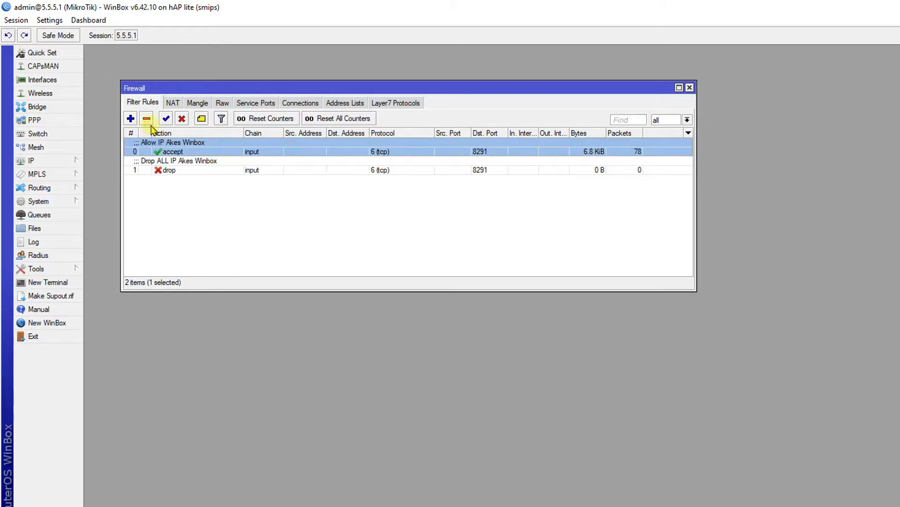
click(182, 118)
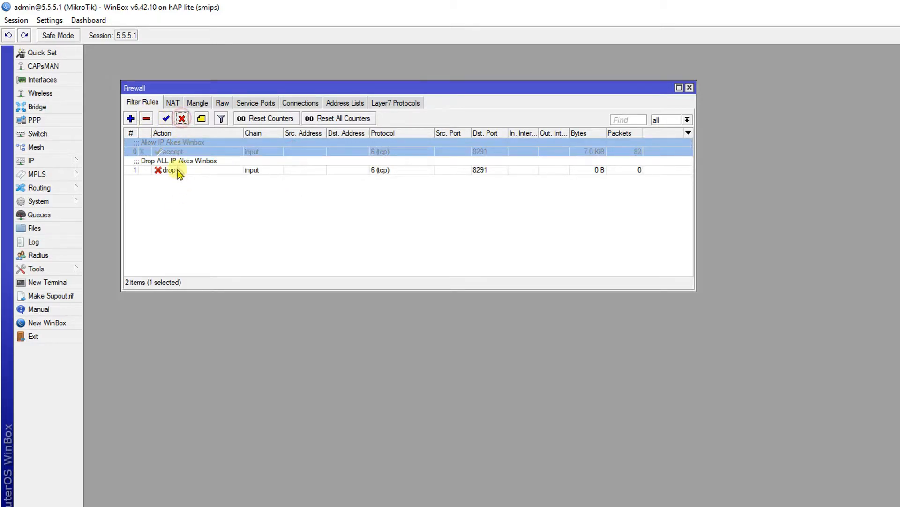
click(176, 170)
click(182, 119)
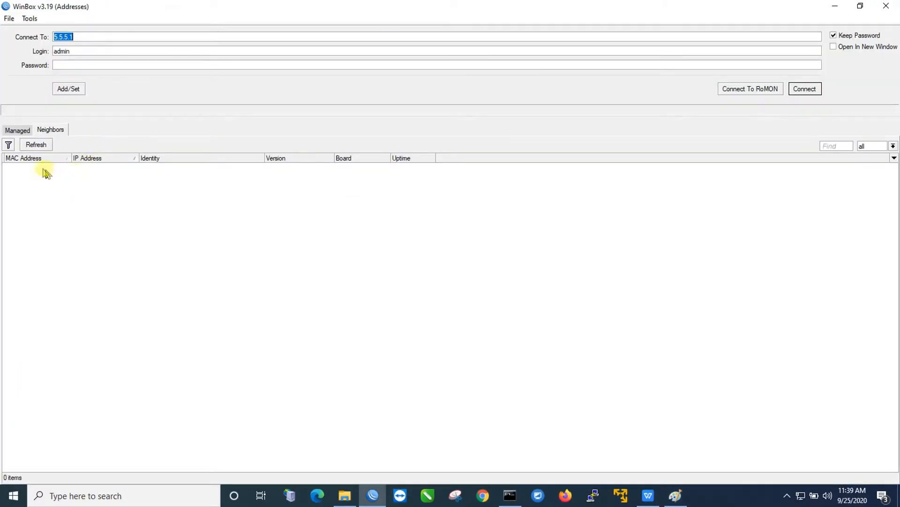
Connect to the router through its MAC address and disable the Drop ALL IP Akes Winbox filter rule
click(44, 166)
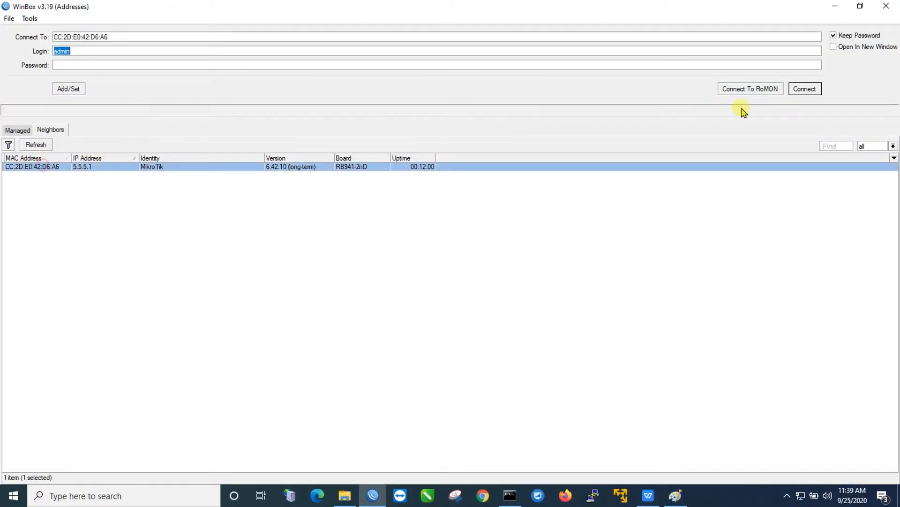
click(804, 89)
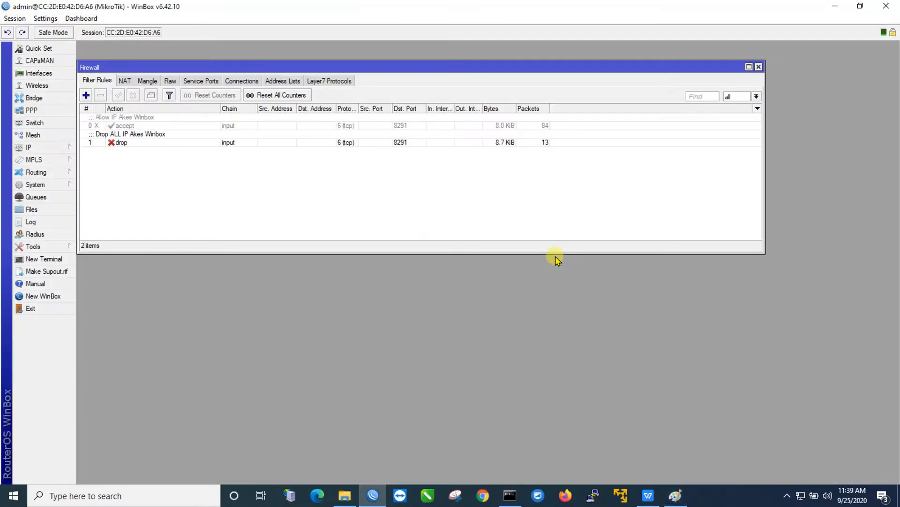
click(132, 95)
click(188, 190)
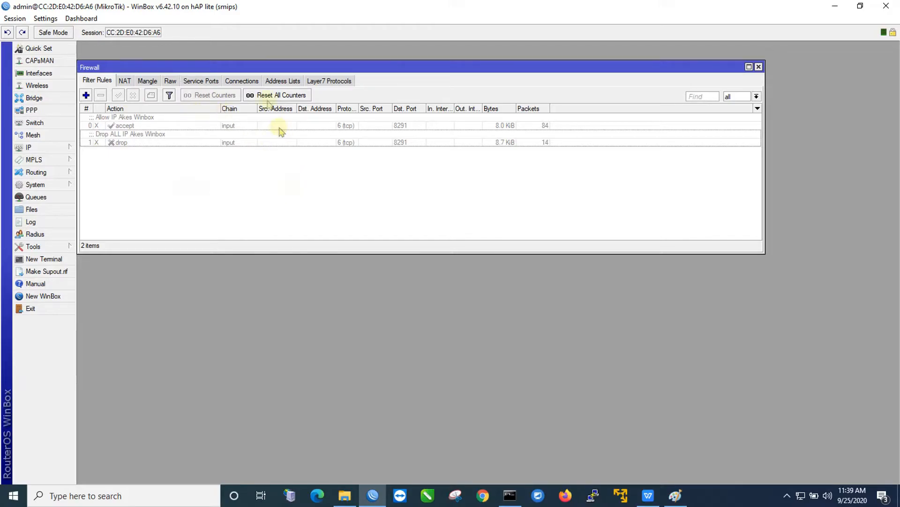
Reopen the Firewall window from the IP settings, show its address lists, and widen the Name column
click(759, 67)
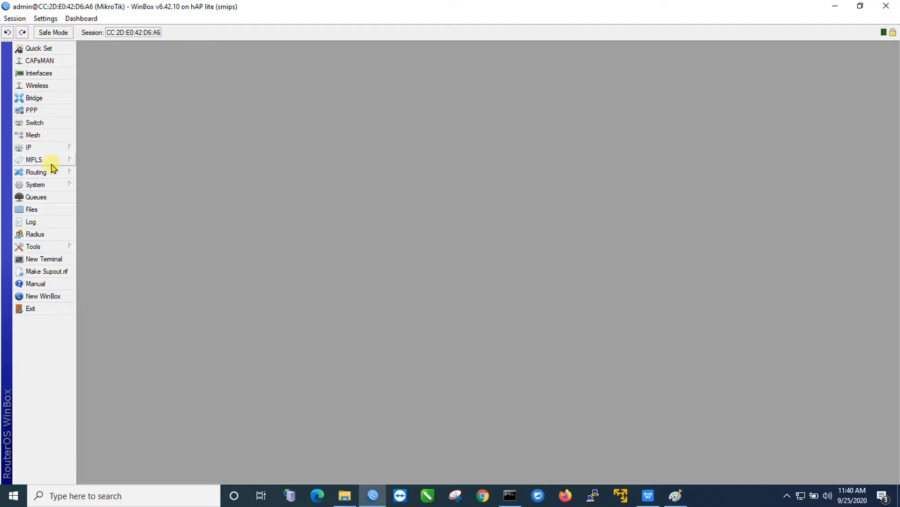
click(50, 147)
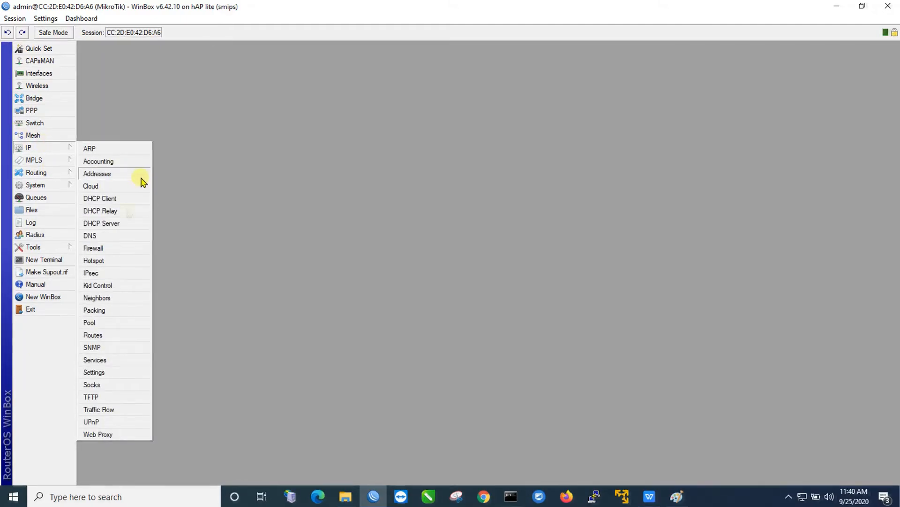
click(104, 247)
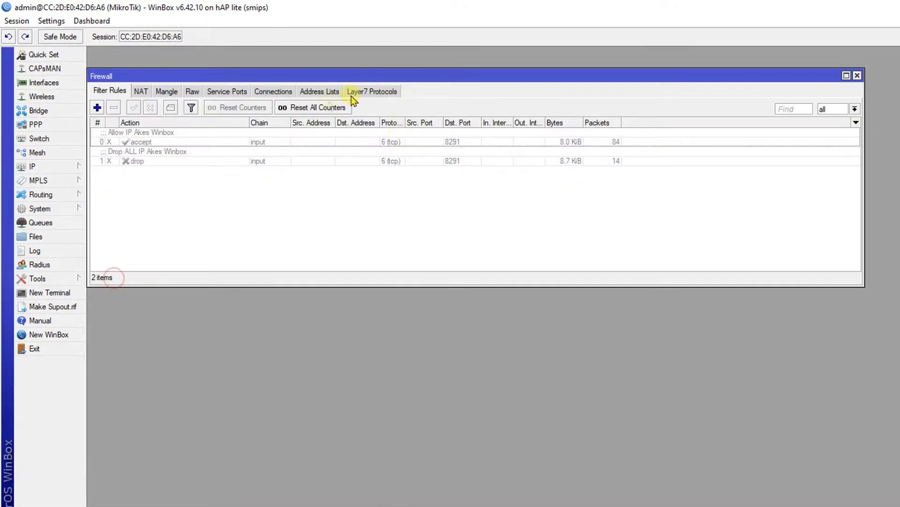
click(319, 93)
drag(151, 124, 243, 124)
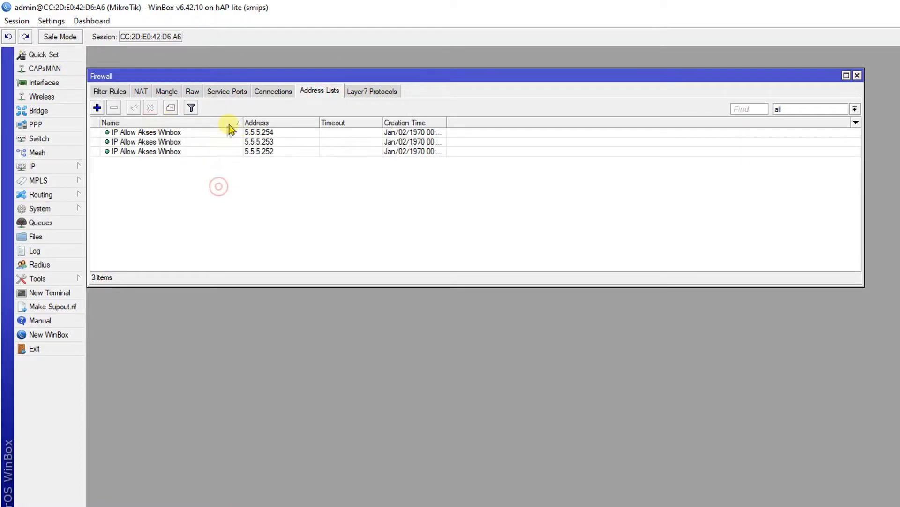
Review the three IP Allow Akses Winbox address list entries, 5.5.5.254, 5.5.5.253 and 5.5.5.252
click(259, 133)
click(258, 142)
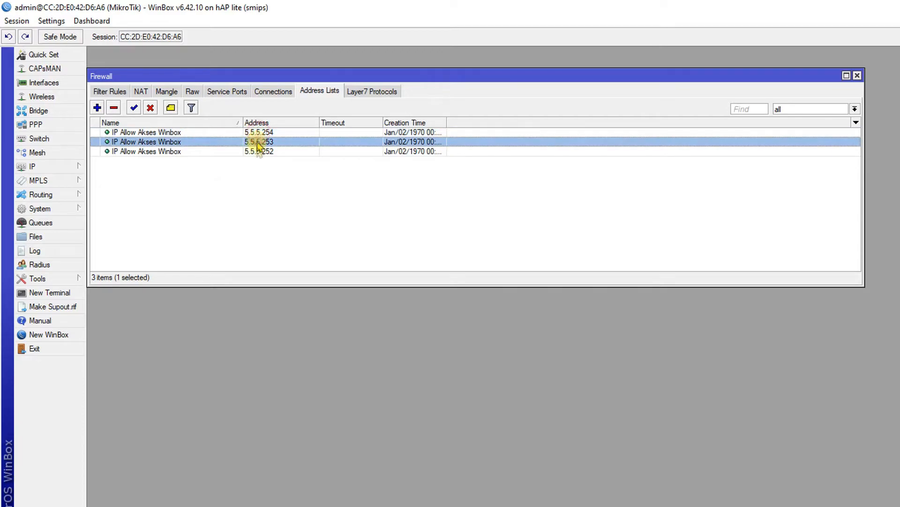
click(257, 151)
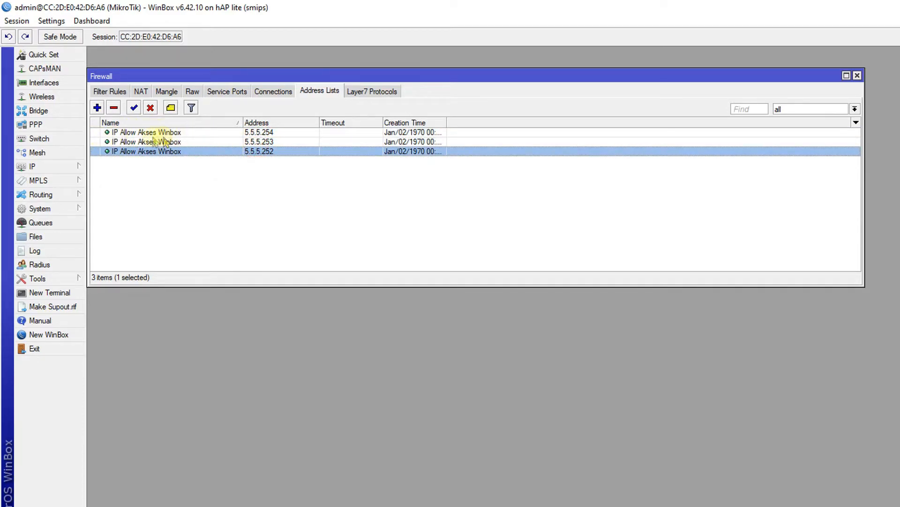
click(317, 177)
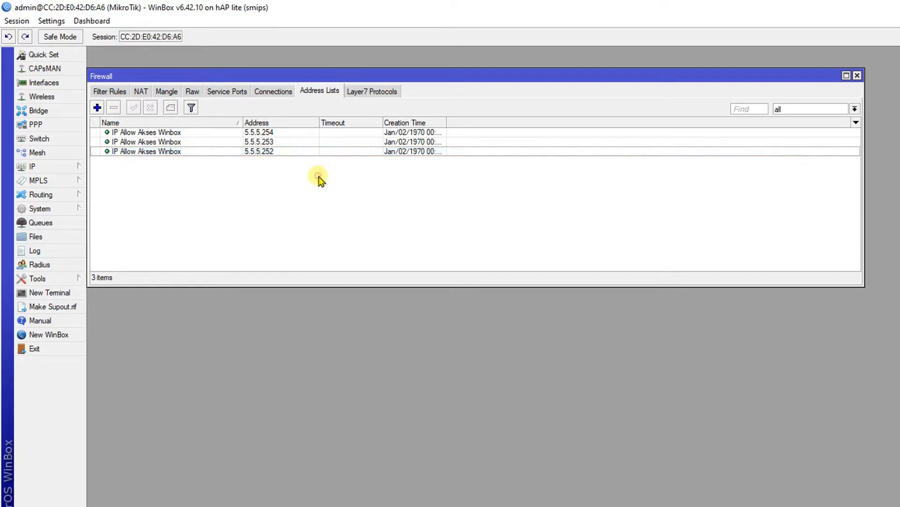
Add the address 5.5.5.251 to the IP Allow Akses Winbox firewall address list
click(98, 107)
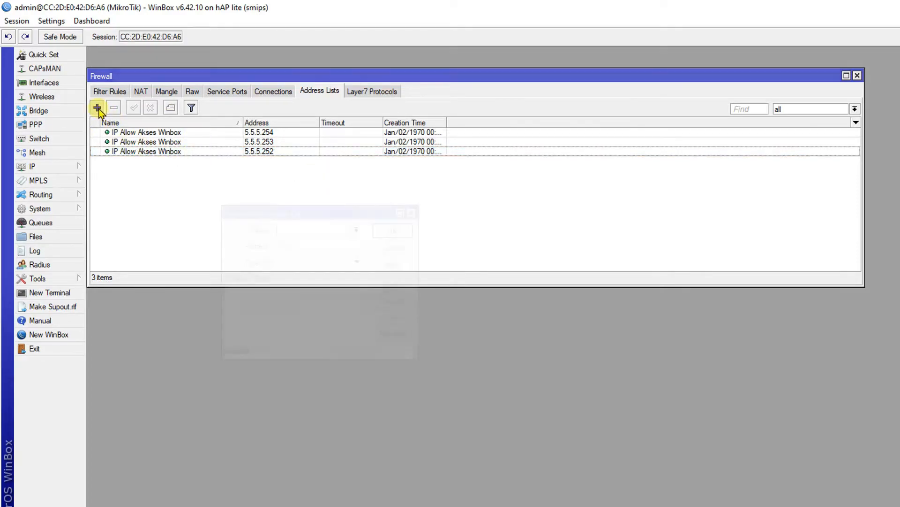
click(356, 230)
click(328, 240)
click(330, 246)
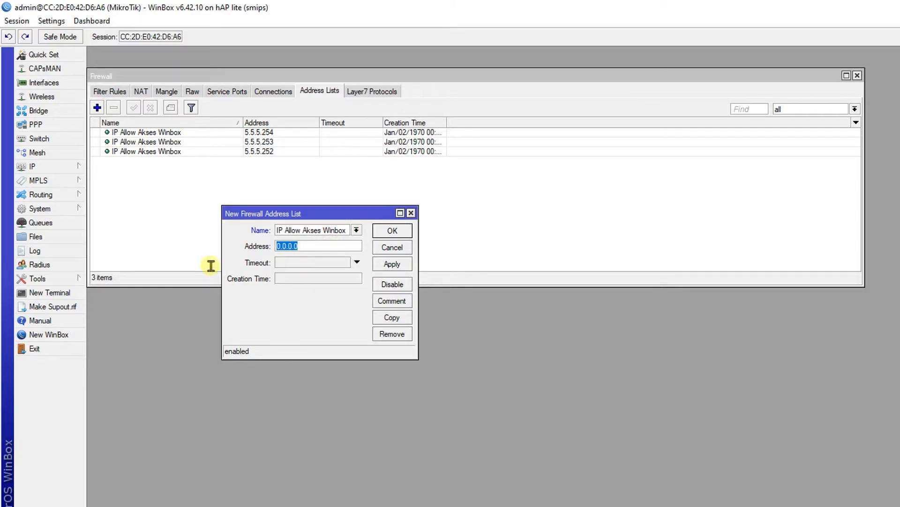
text(5.)
click(381, 265)
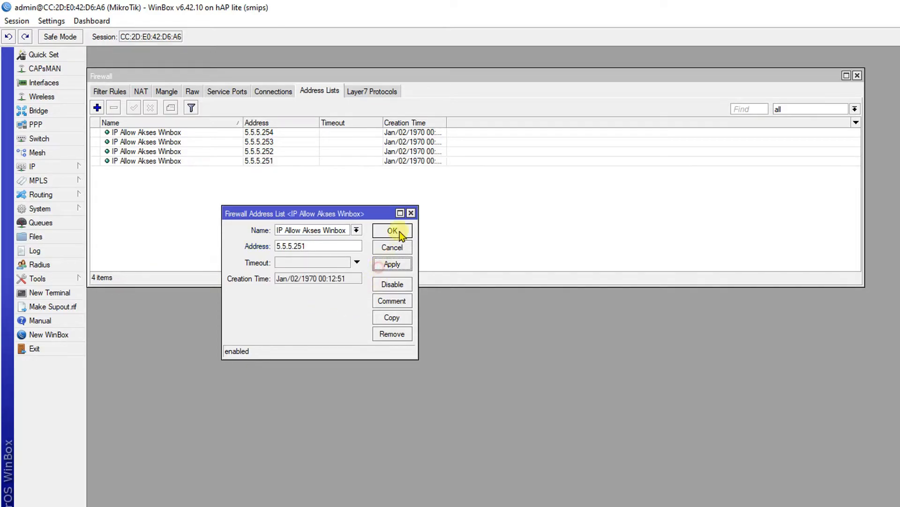
click(398, 231)
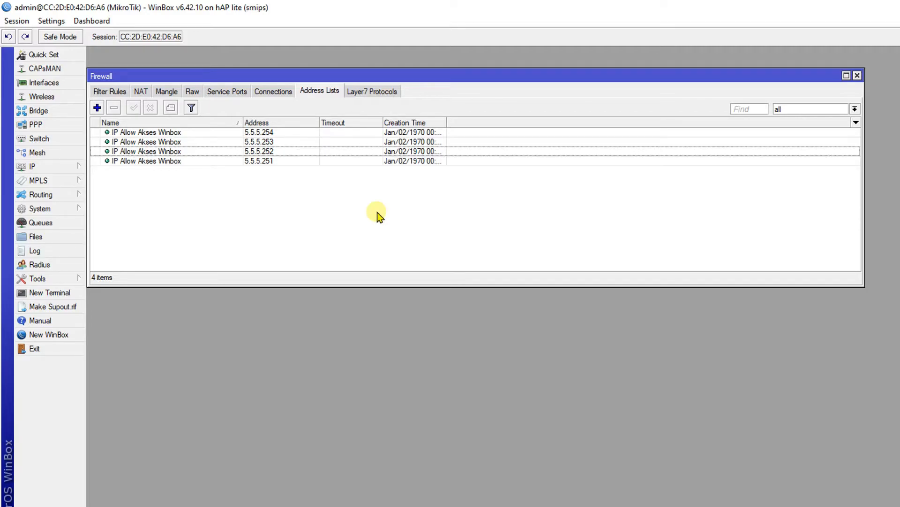
Show the firewall filter rules and reset all of their counters
click(110, 91)
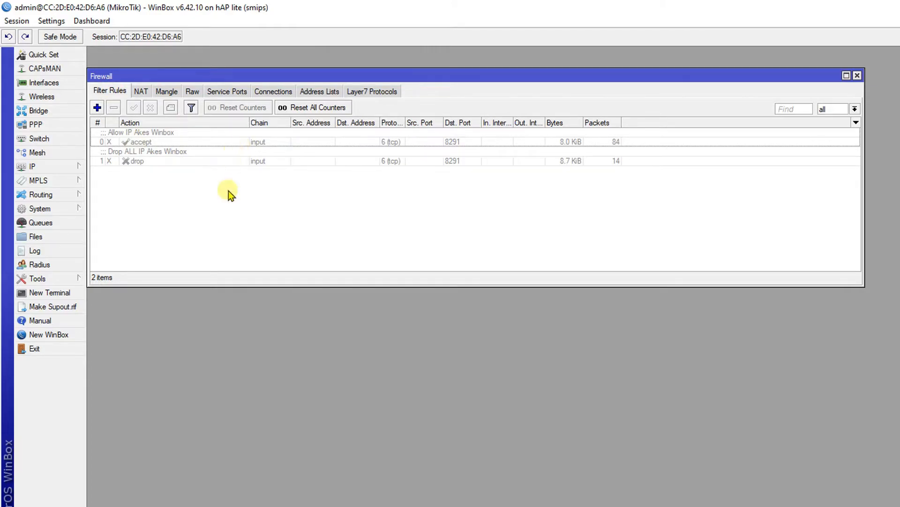
click(163, 136)
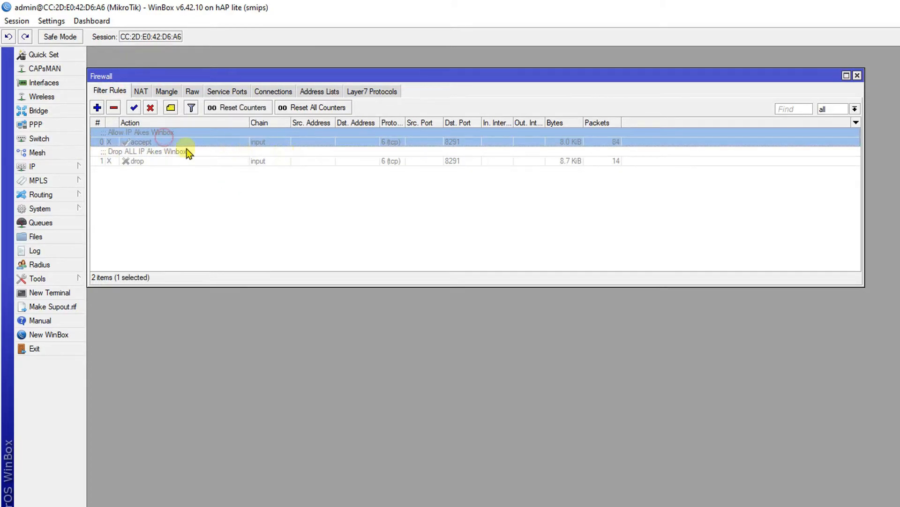
click(298, 108)
click(374, 208)
Open the Allow IP Akes Winbox accept rule and examine its chain, protocol and destination port
double_click(251, 143)
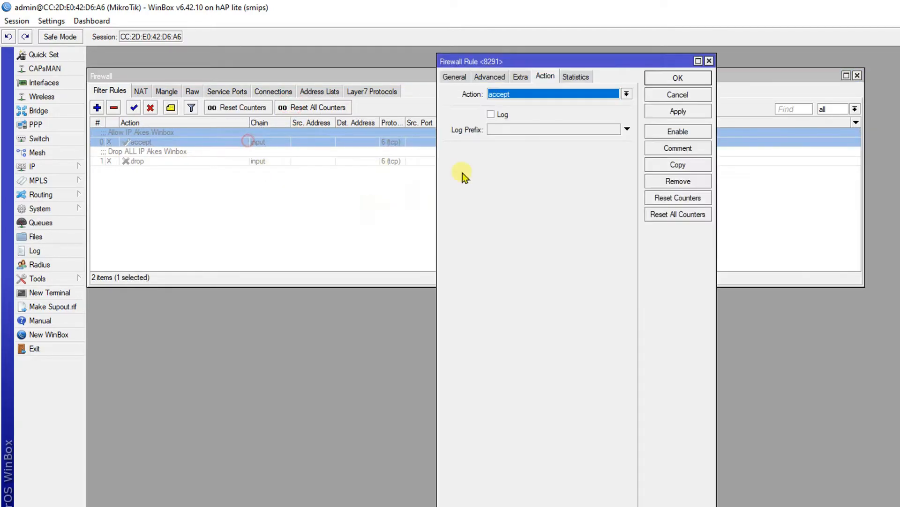
click(455, 76)
click(554, 93)
double_click(558, 94)
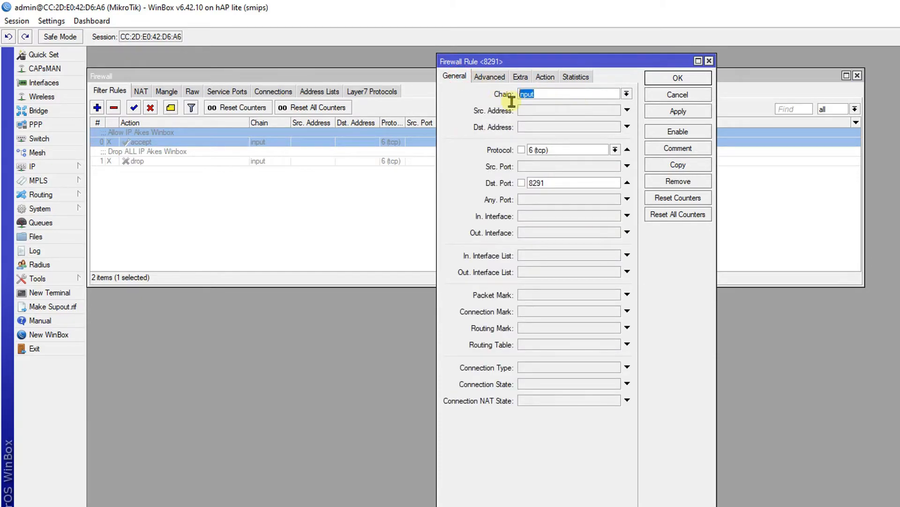
click(557, 93)
double_click(551, 94)
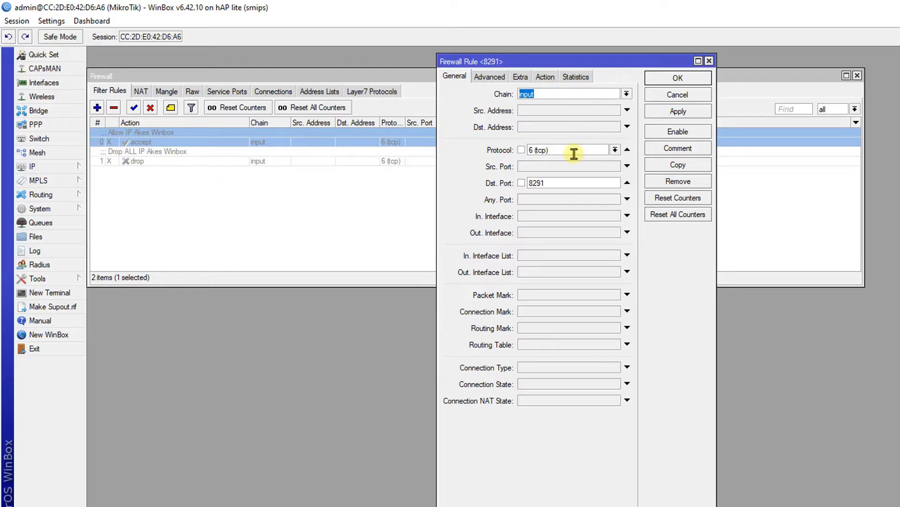
drag(565, 186, 603, 183)
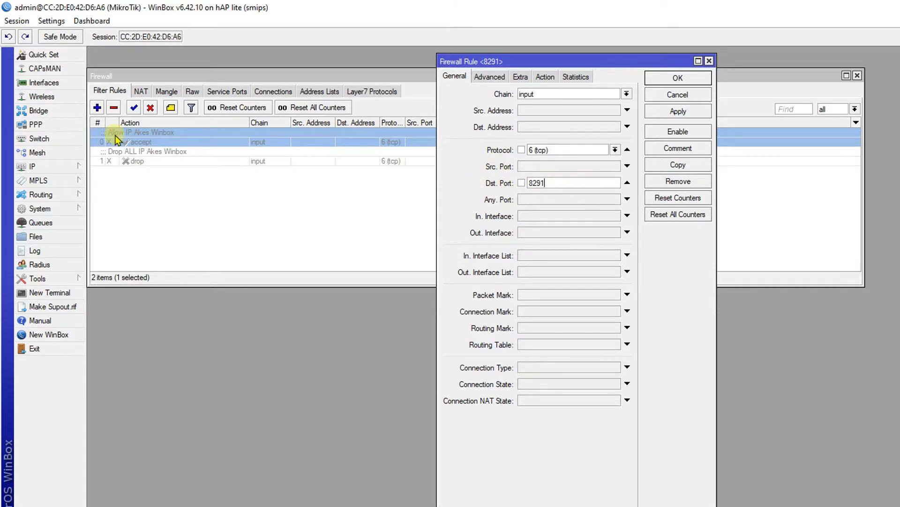
Look up the winbox service's port in the IP service list and close the list
click(54, 170)
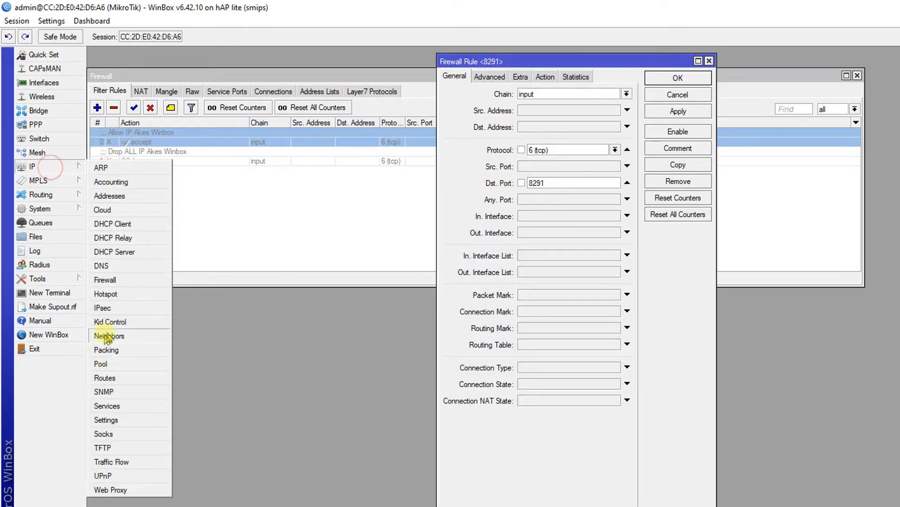
click(121, 405)
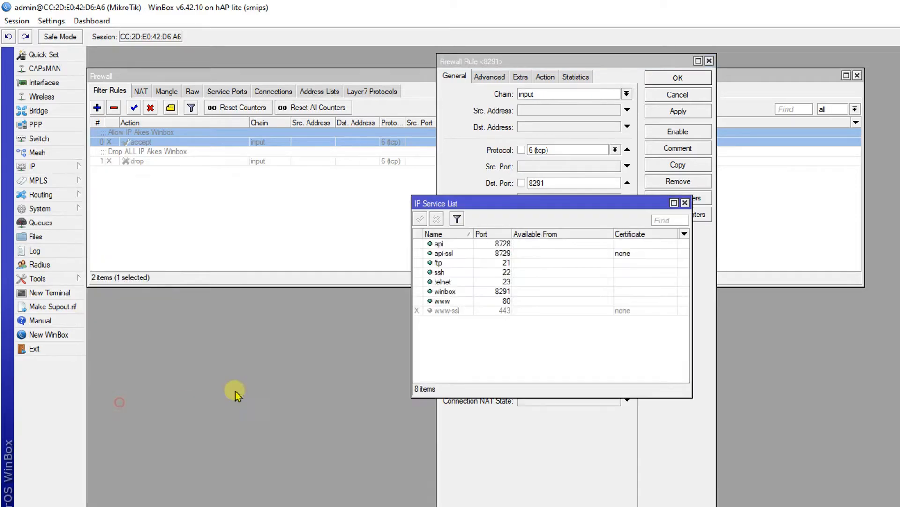
click(498, 292)
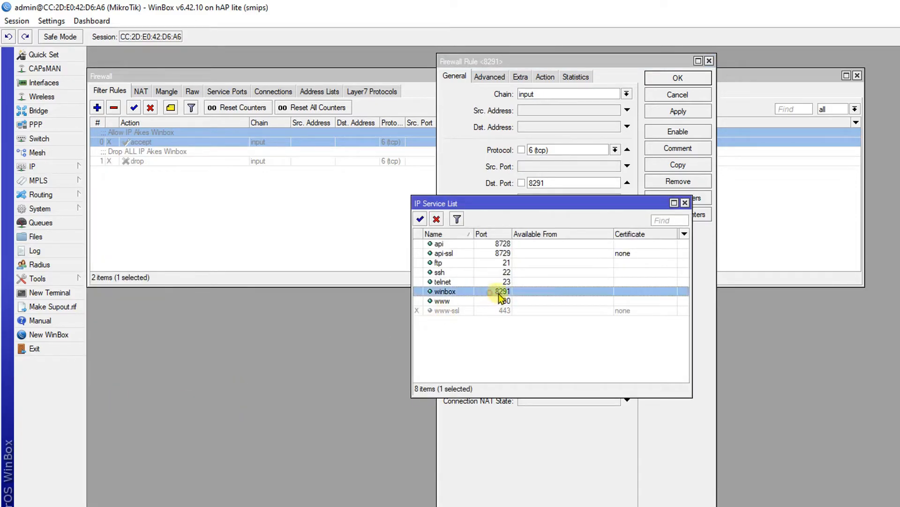
click(676, 200)
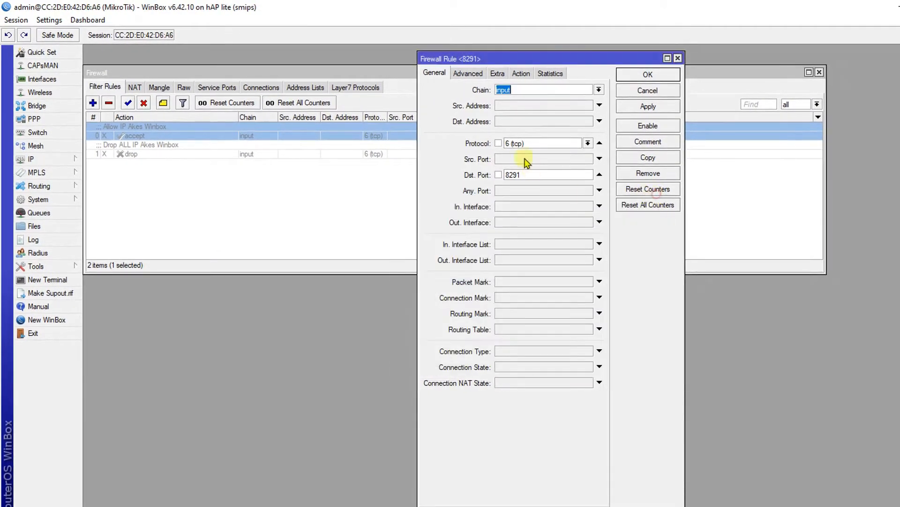
Select IP Allow Akses Winbox as the accept rule's source address list, and check the rule's action and comment
click(486, 76)
click(588, 90)
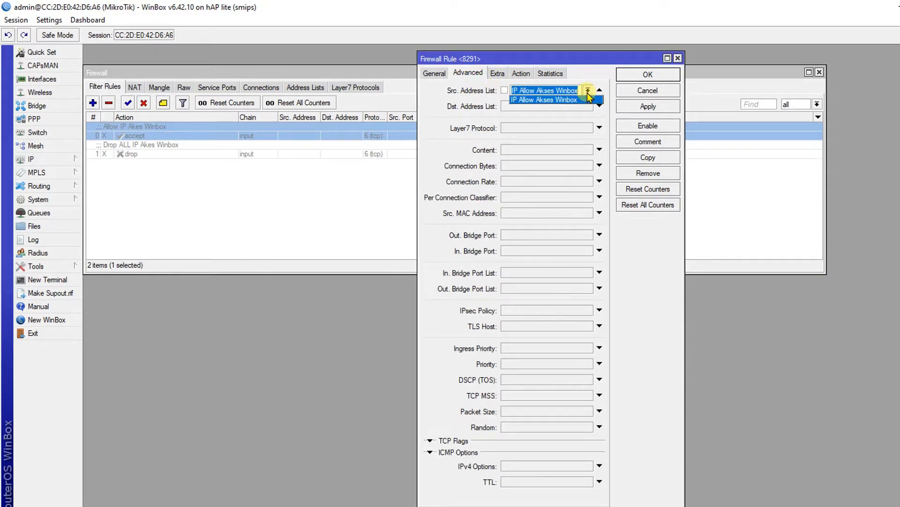
click(584, 99)
click(521, 73)
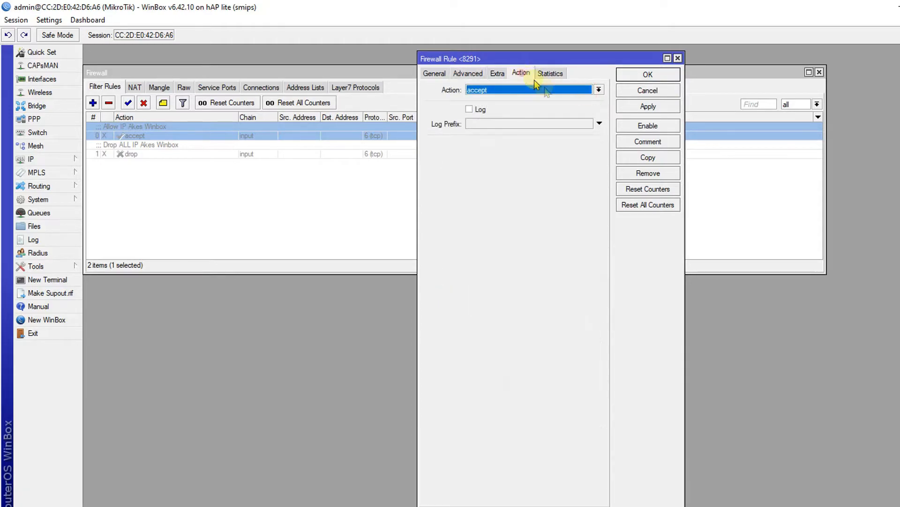
click(654, 141)
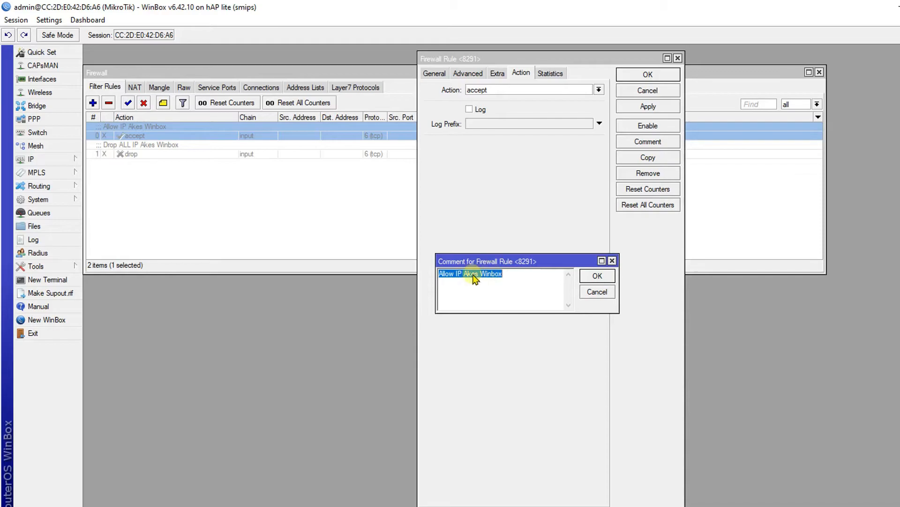
click(600, 275)
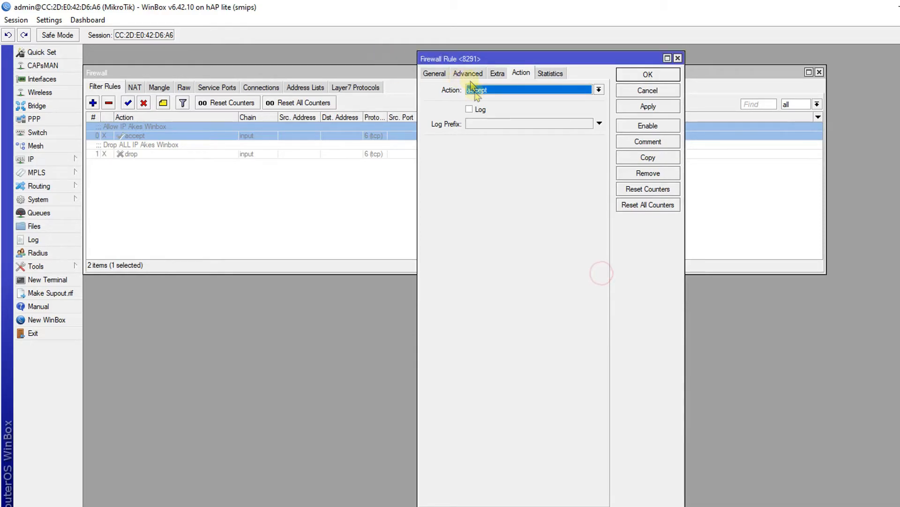
Recheck the accept rule's chain, destination port, source address list and action
click(429, 74)
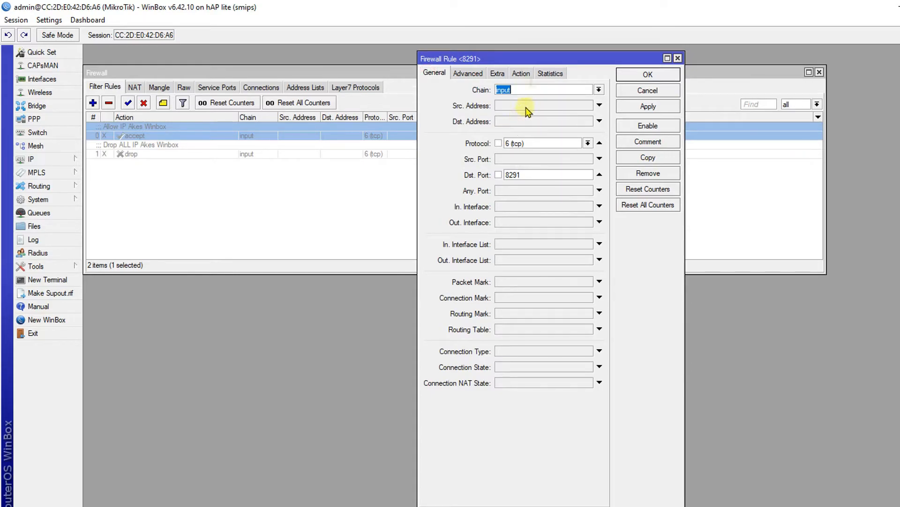
click(569, 90)
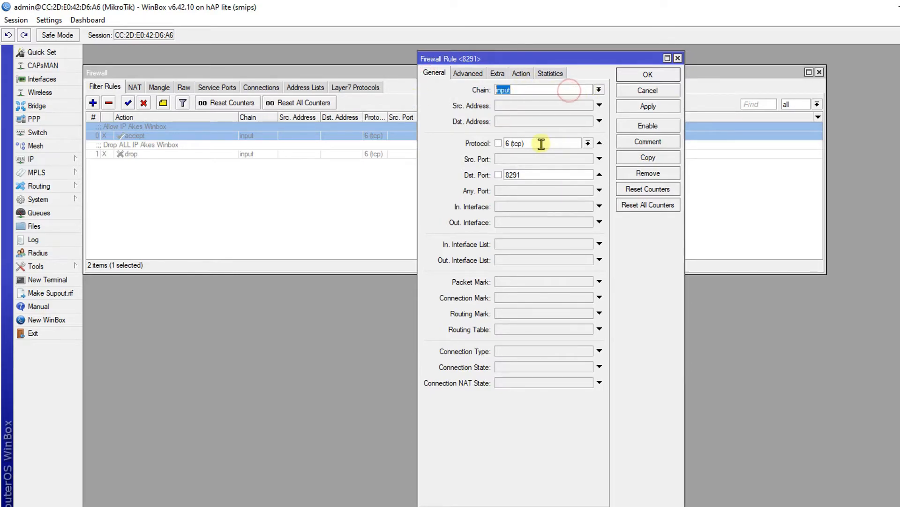
double_click(543, 174)
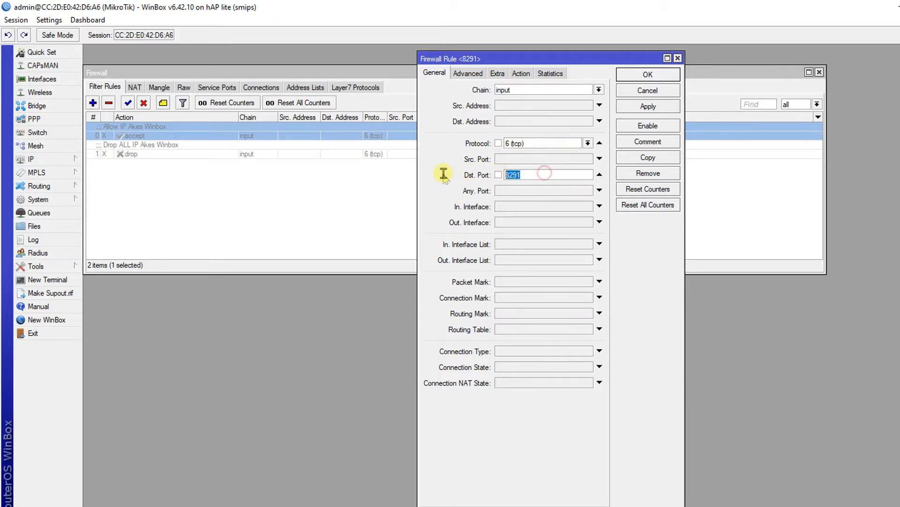
click(464, 76)
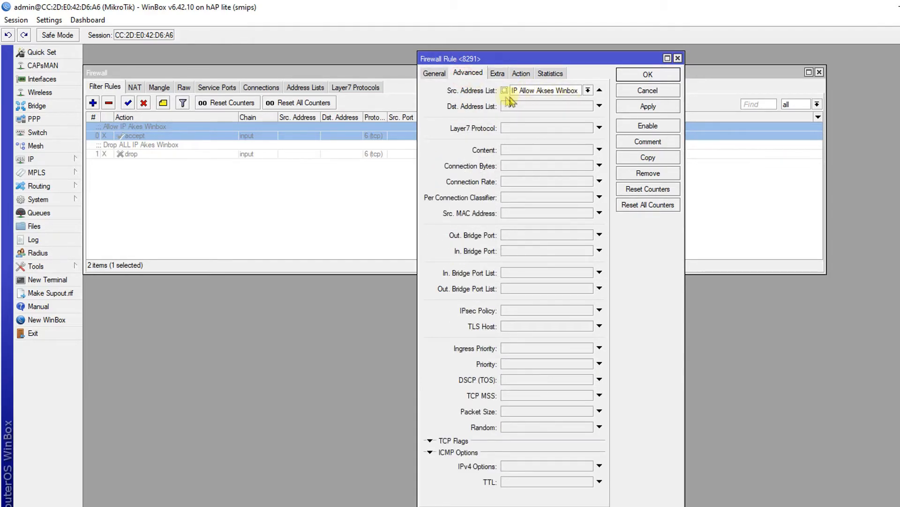
click(520, 74)
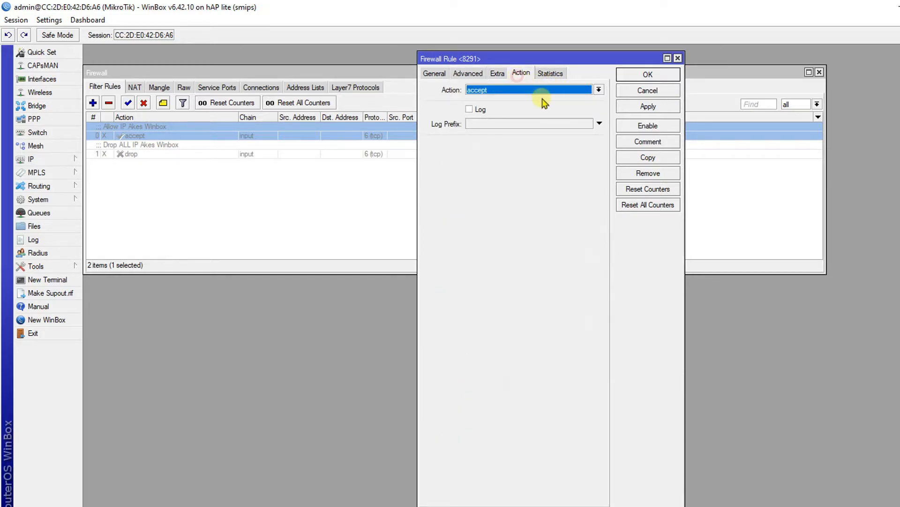
Apply the Allow IP Akes Winbox rule, enable it and close its settings
click(661, 106)
click(656, 126)
click(642, 75)
click(492, 232)
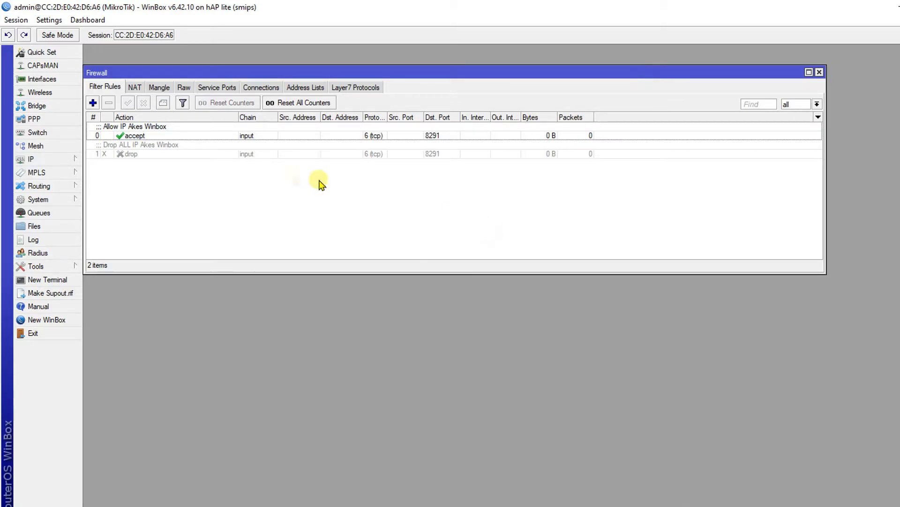
Open the Drop ALL IP Akes Winbox rule and examine its chain, destination port, advanced settings, action and comment
click(251, 154)
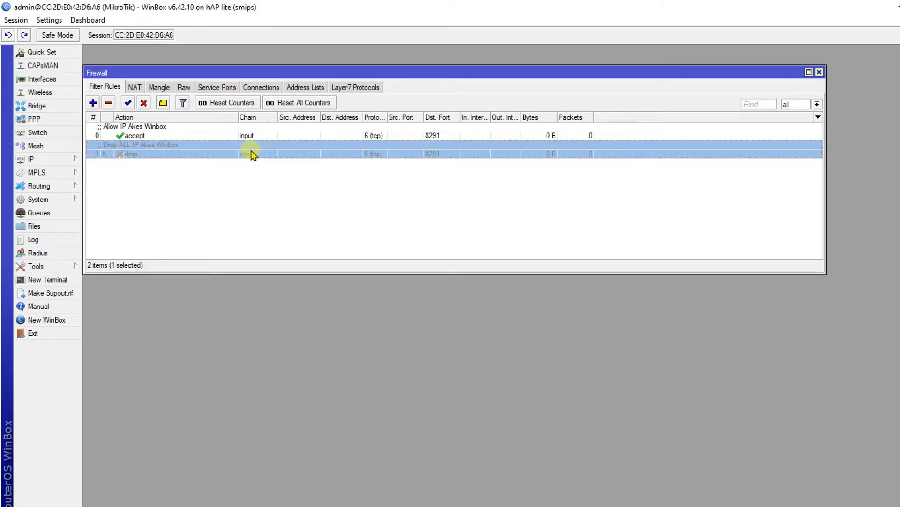
double_click(251, 155)
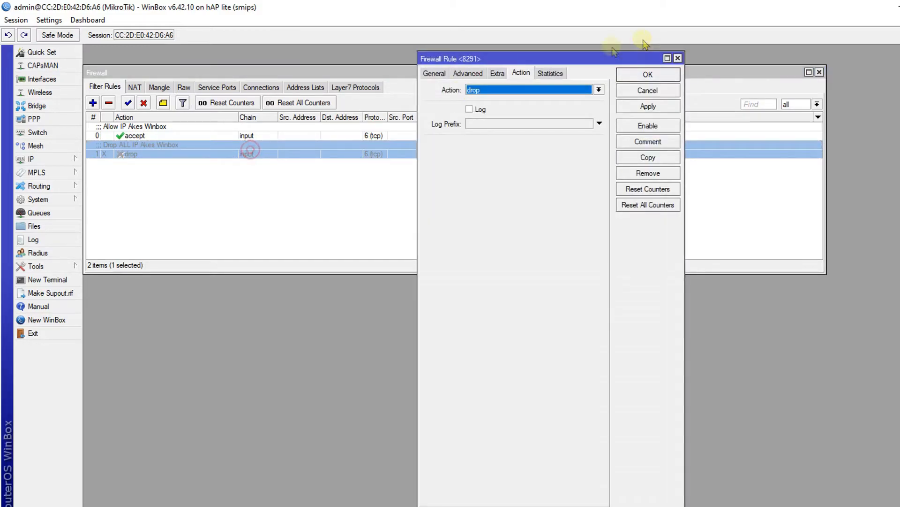
click(432, 74)
double_click(536, 89)
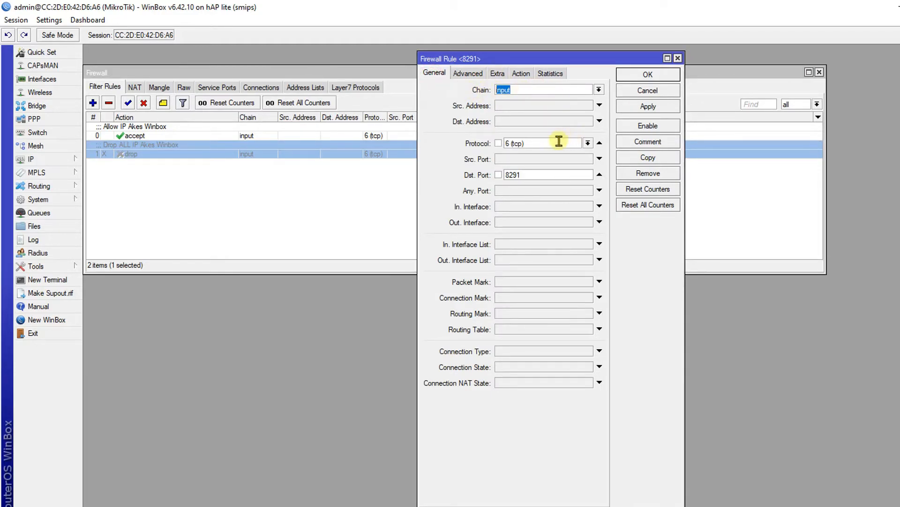
double_click(542, 177)
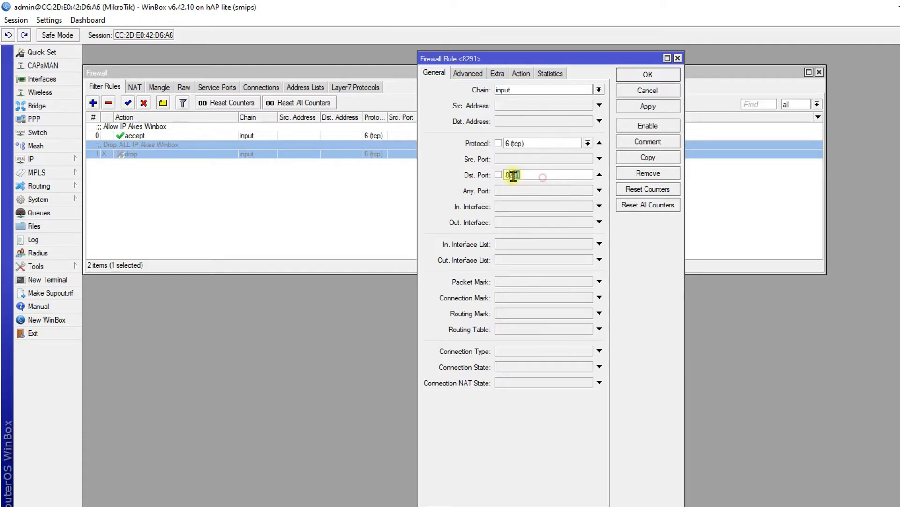
click(467, 73)
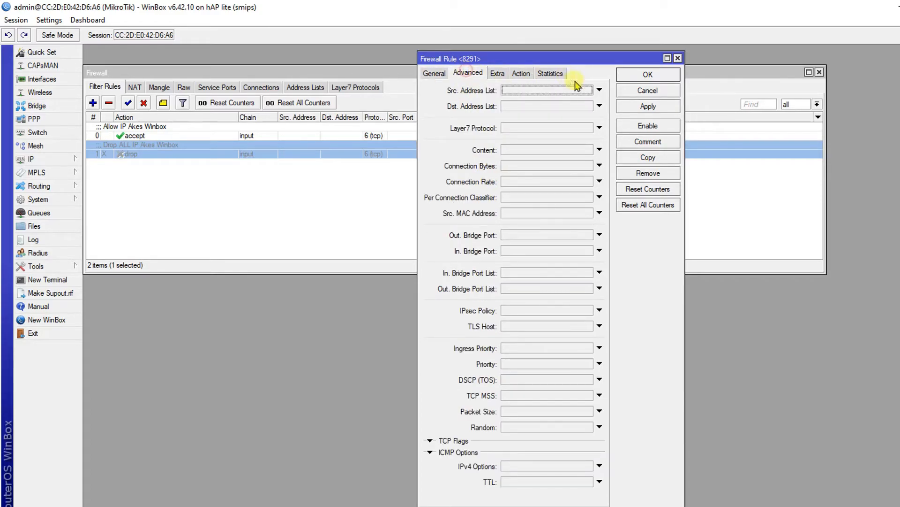
click(518, 72)
click(652, 141)
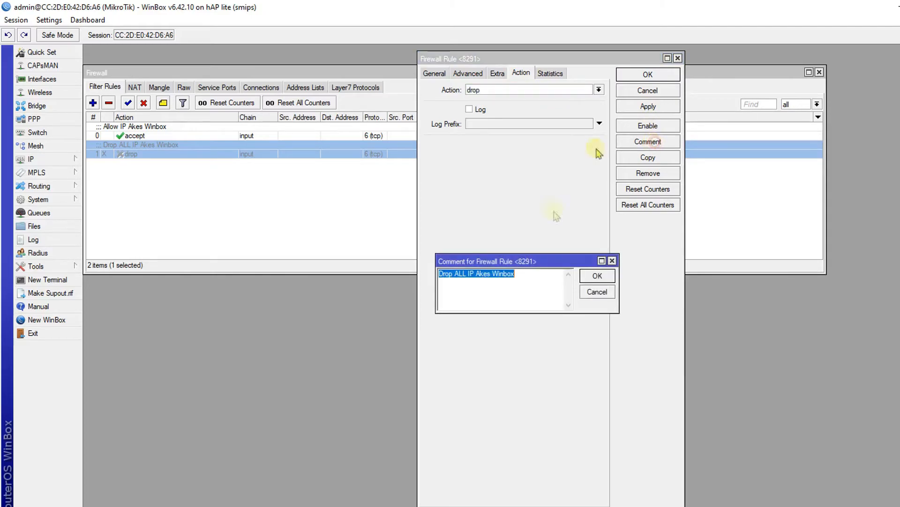
click(538, 280)
drag(538, 280, 438, 276)
click(597, 276)
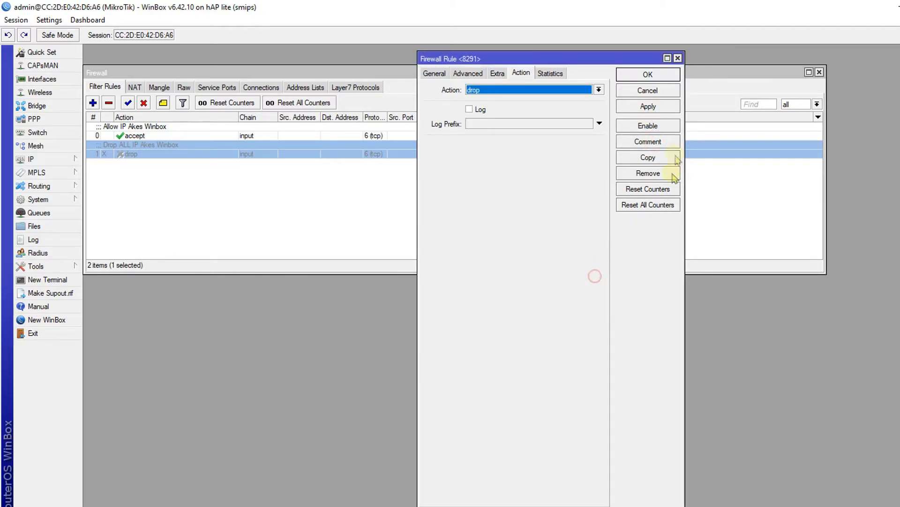
Enable the Drop ALL IP Akes Winbox filter rule and close its settings
click(648, 125)
click(648, 75)
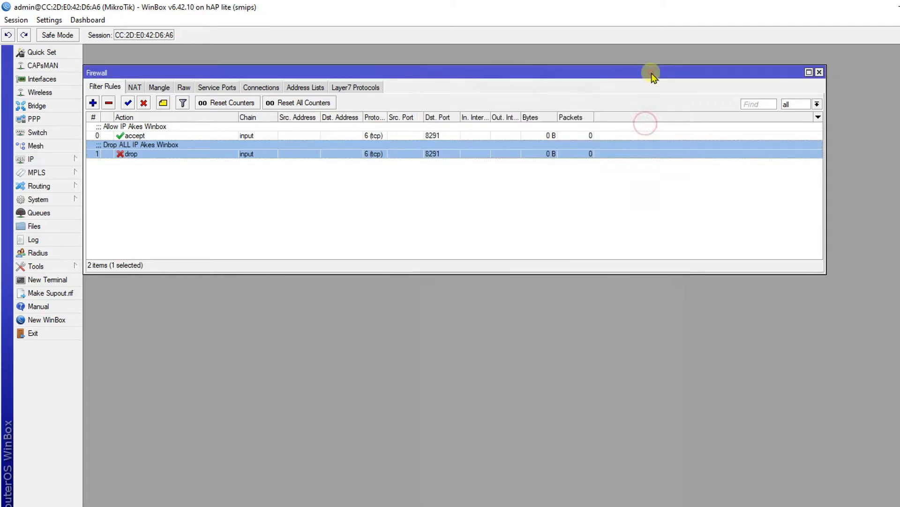
click(574, 199)
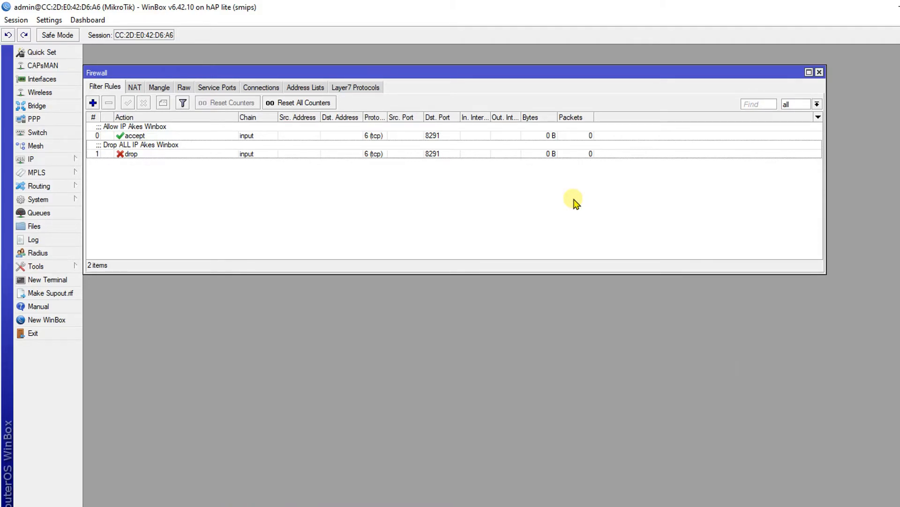
Check the IP Allow Akses Winbox address list entries and return to the filter rules
click(310, 89)
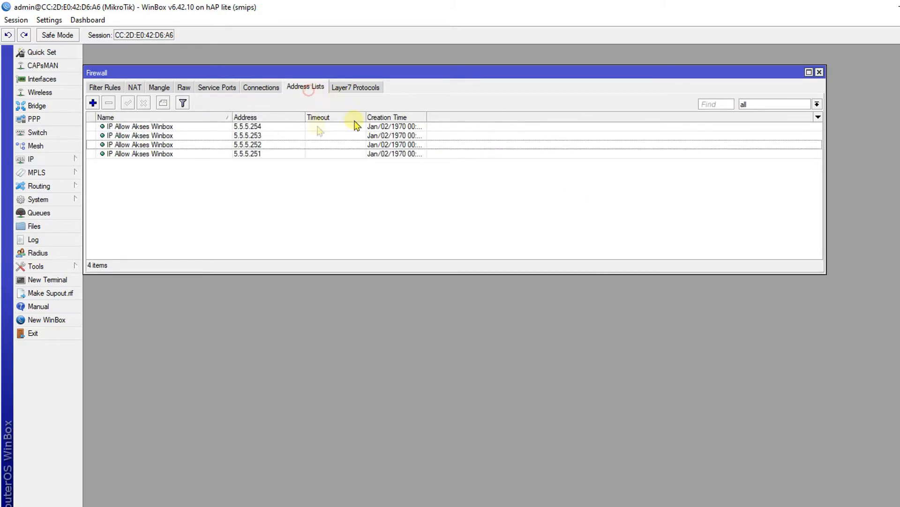
click(302, 126)
click(112, 84)
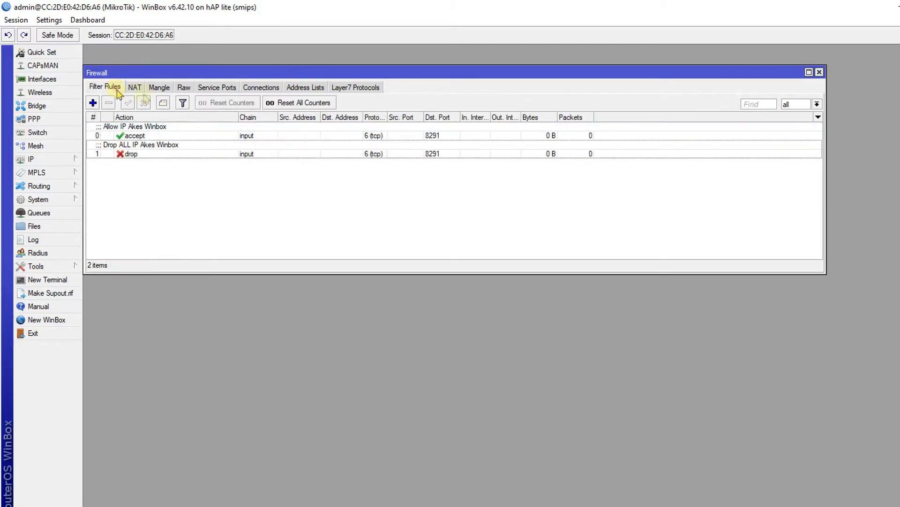
Check the computer's IPv4 address in Command Prompt, then return to WinBox and review the accept and drop filter rules
key(alt+Tab)
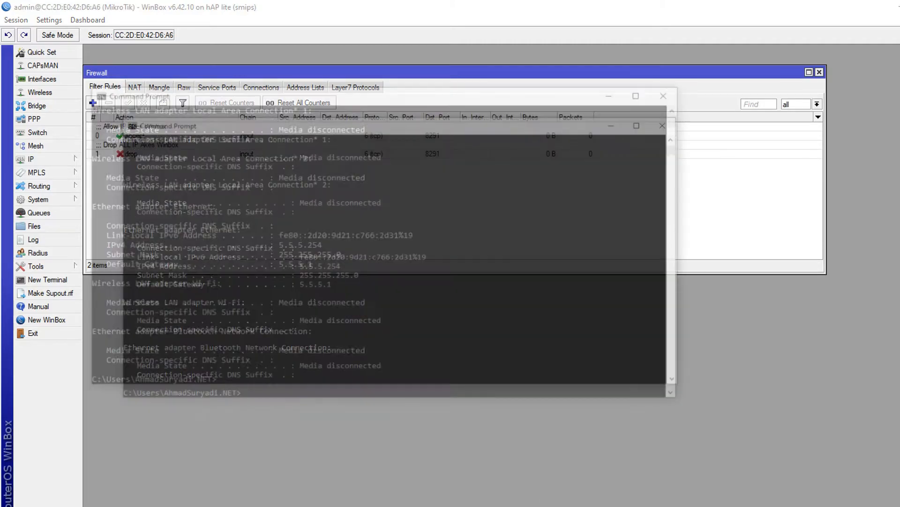
key(alt+Tab)
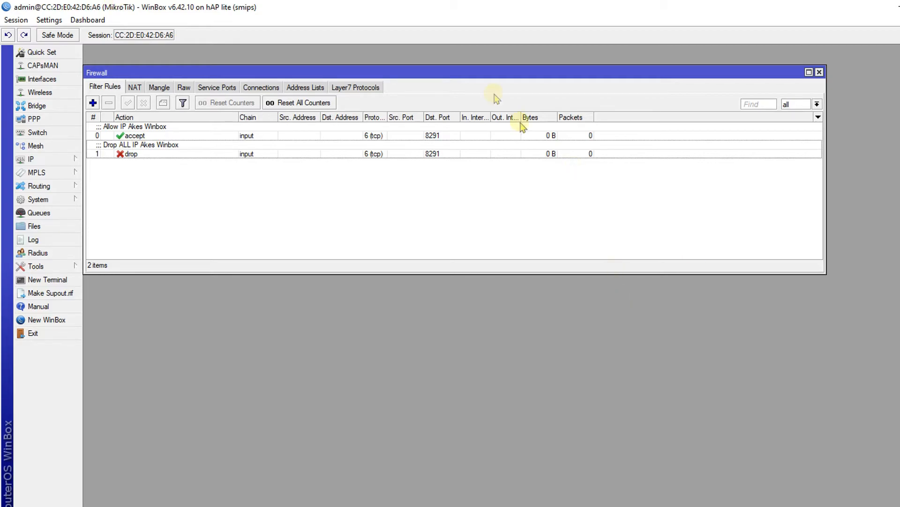
click(493, 136)
click(493, 152)
click(495, 135)
click(499, 147)
click(499, 193)
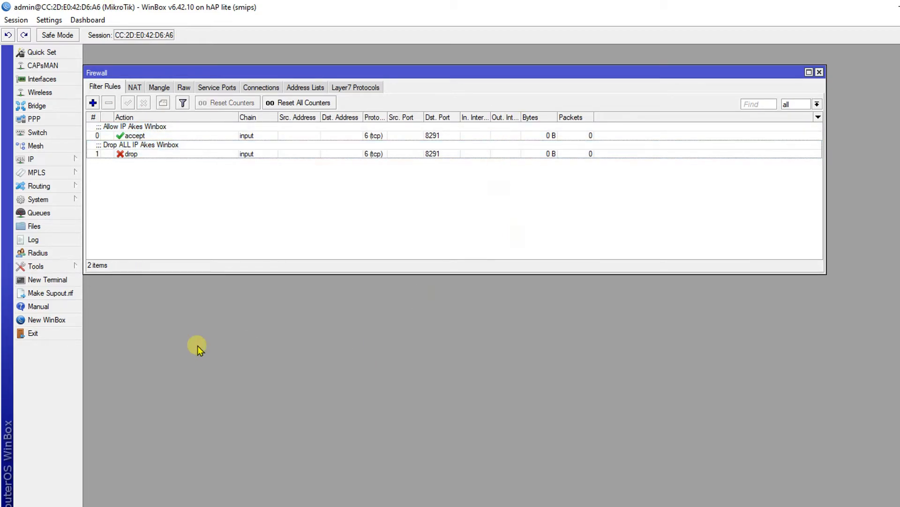
Open a new WinBox login window and connect to the router as admin through its IP address 5.5.5.1
click(60, 332)
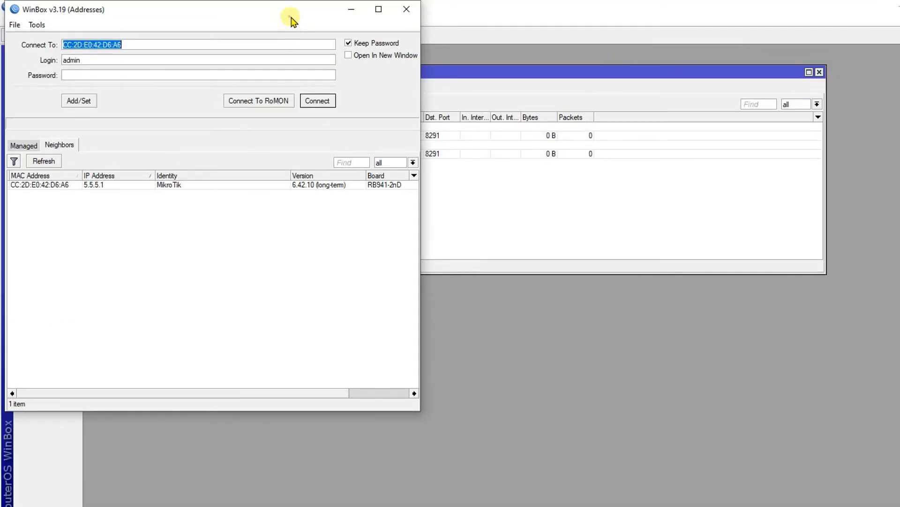
drag(292, 21, 378, 186)
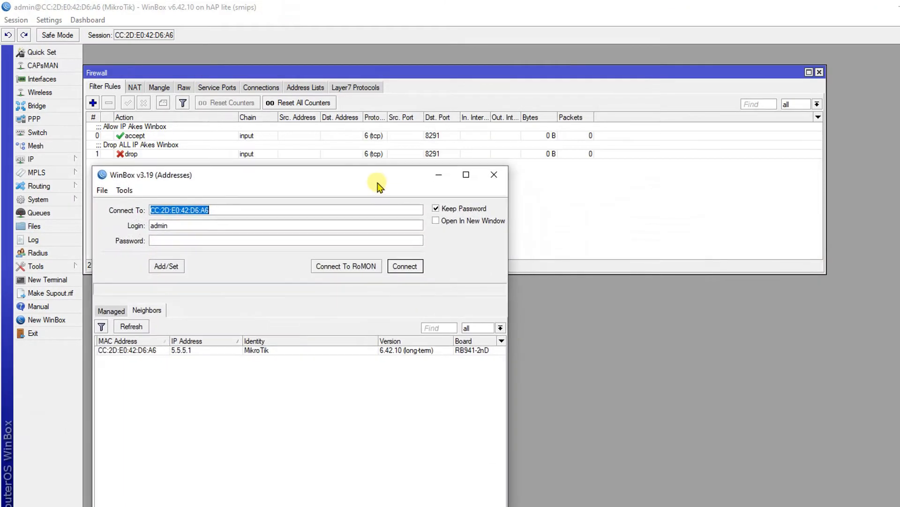
click(198, 352)
drag(214, 180, 207, 186)
drag(207, 187, 209, 185)
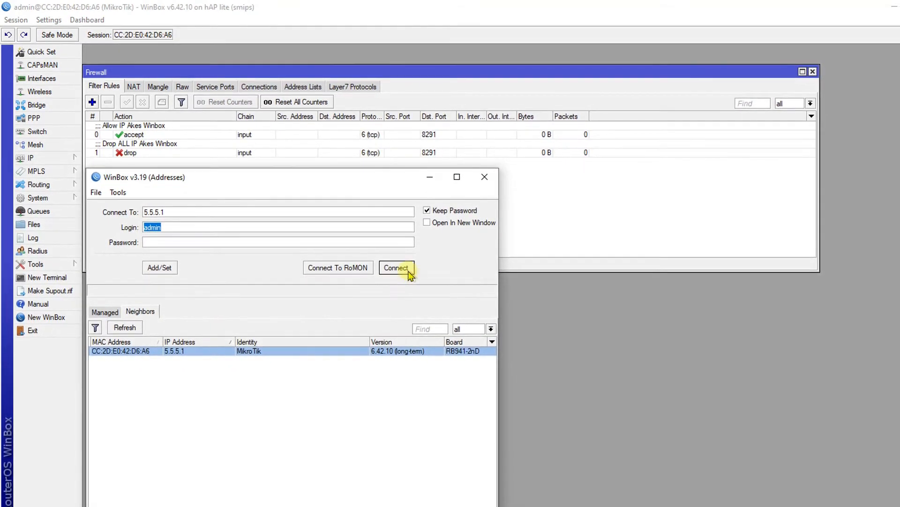
click(397, 268)
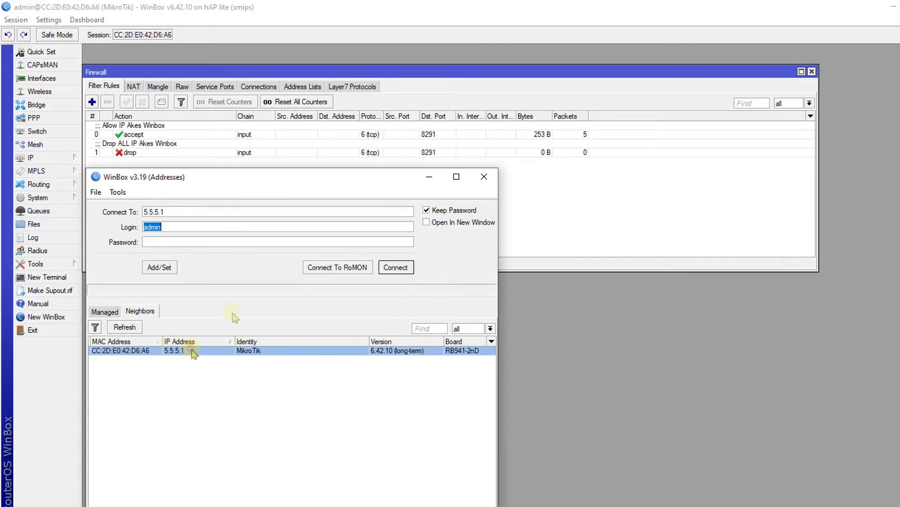
click(387, 268)
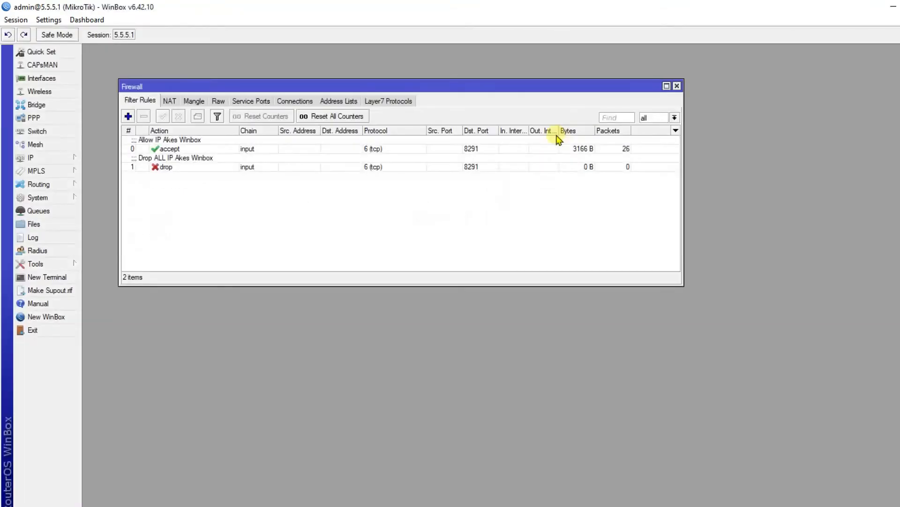
Move and widen the 5.5.5.1 session window below the original session's filter rules, compare the rule counters and close that session
drag(713, 5, 416, 168)
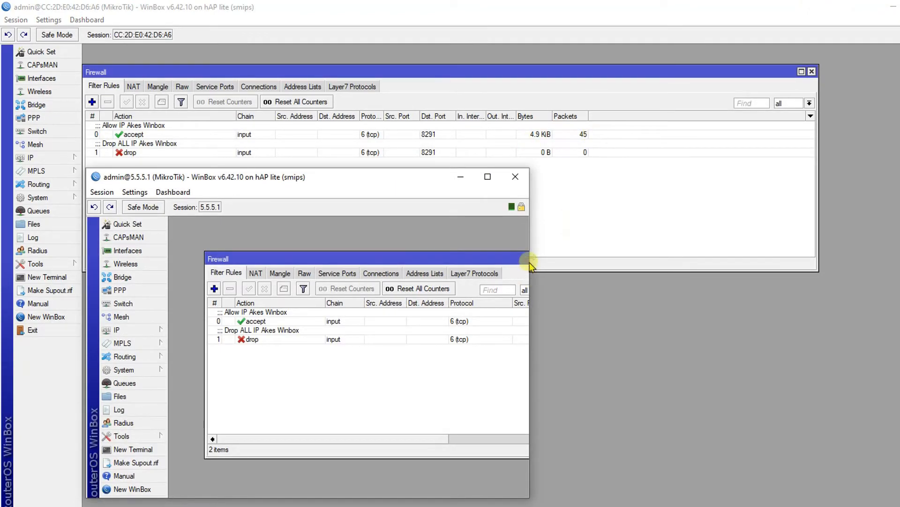
drag(530, 239, 845, 261)
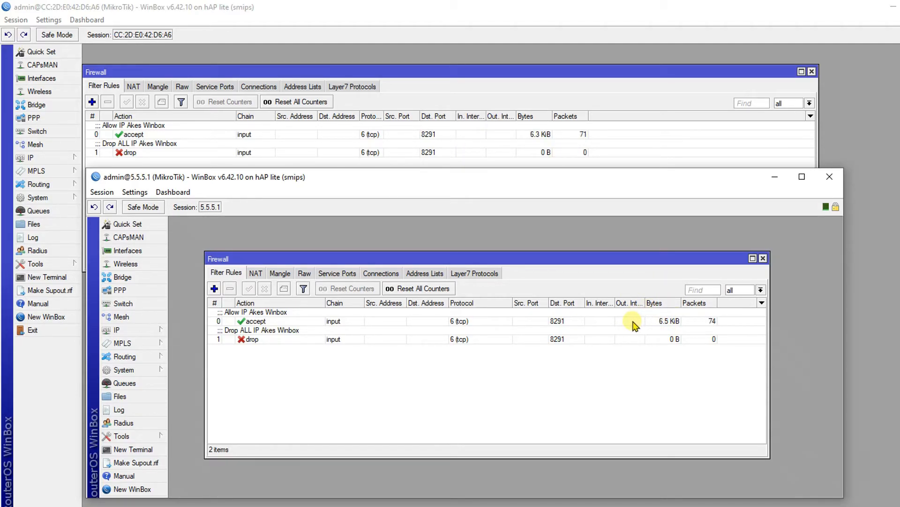
click(829, 178)
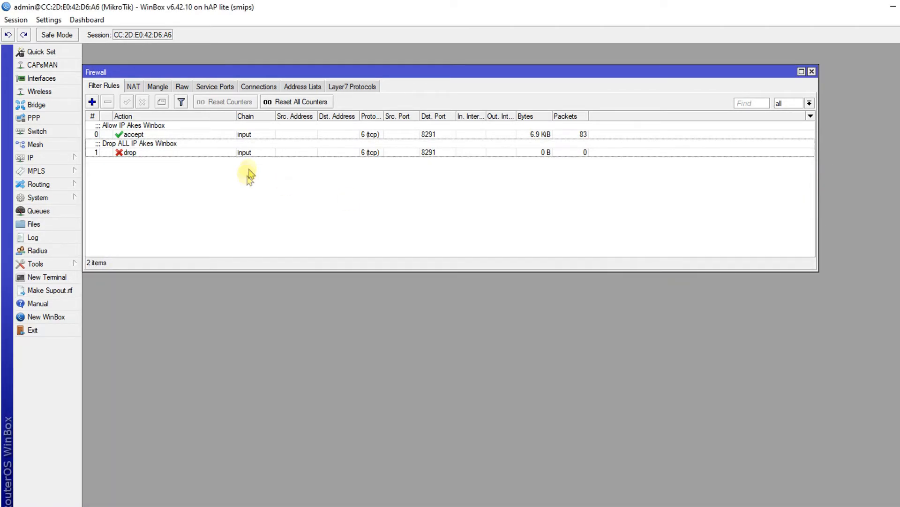
Examine the byte and packet counters of the accept and drop filter rules in the original session
click(257, 150)
click(310, 206)
click(493, 148)
click(490, 136)
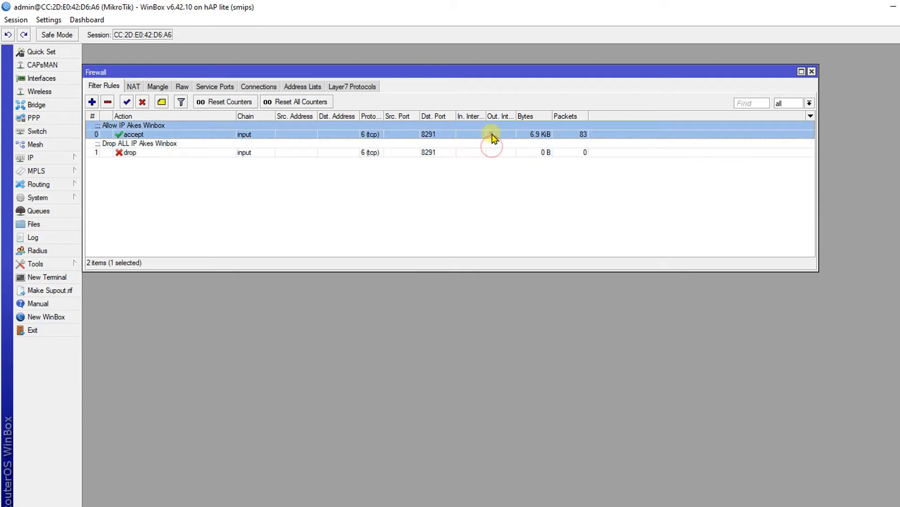
click(494, 183)
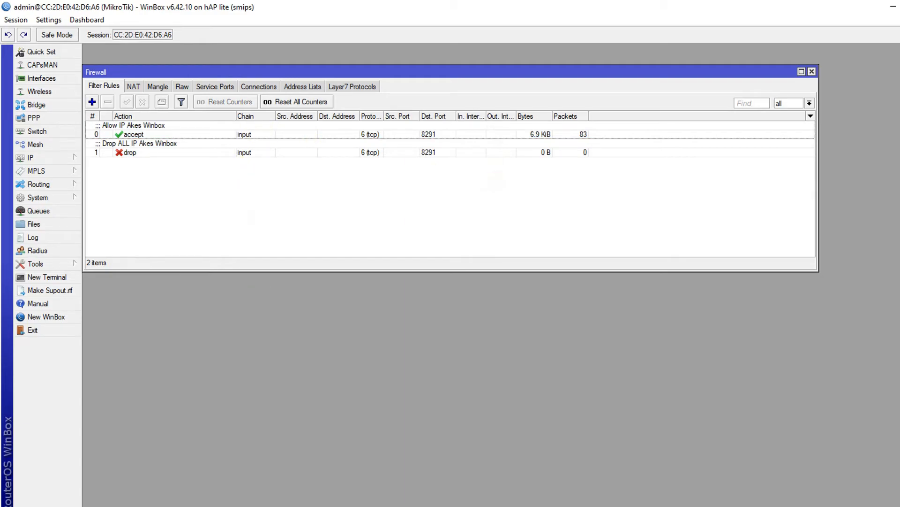
Recheck the computer's IPv4 address in Command Prompt and compare it with the IP Allow Akses Winbox address list entries in WinBox
key(alt+Tab)
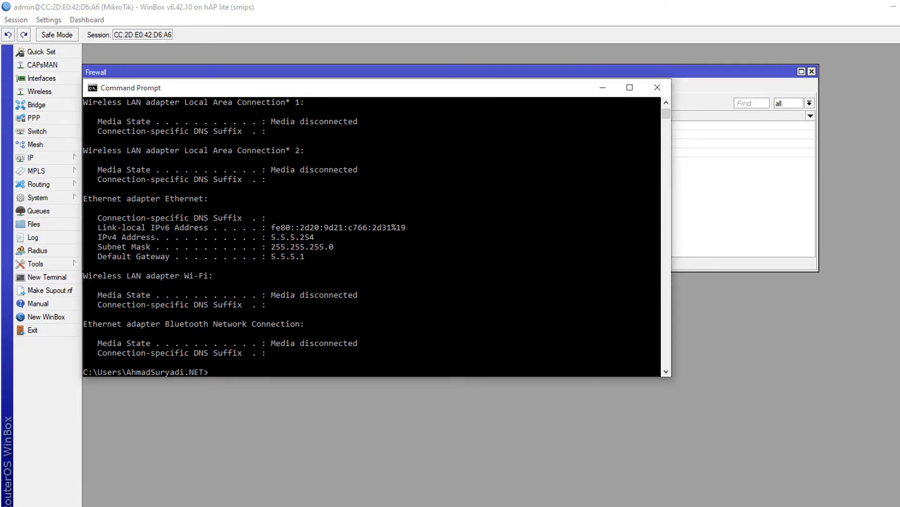
key(alt+Tab)
click(268, 102)
click(299, 89)
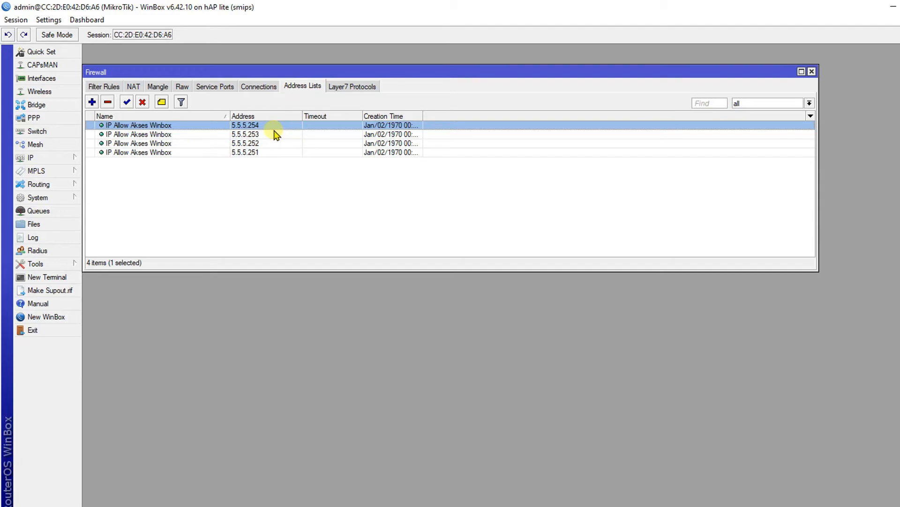
click(275, 168)
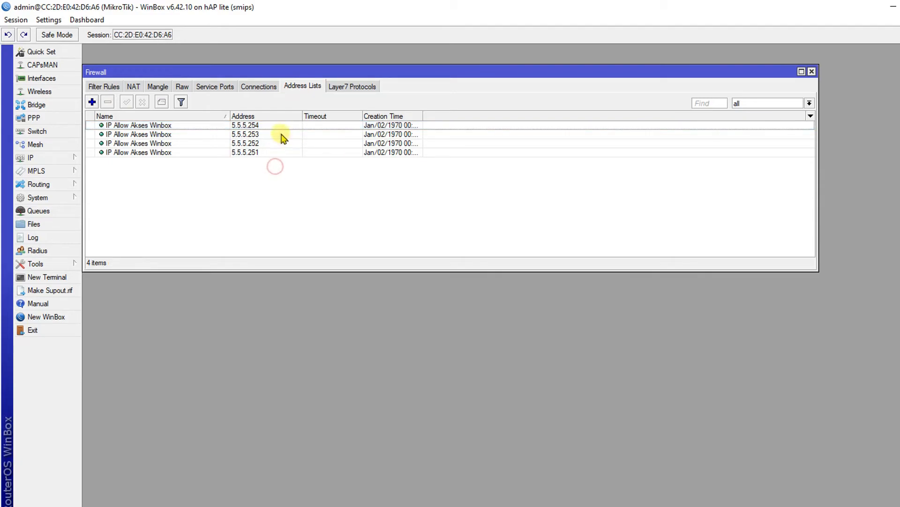
click(280, 134)
click(276, 144)
click(270, 152)
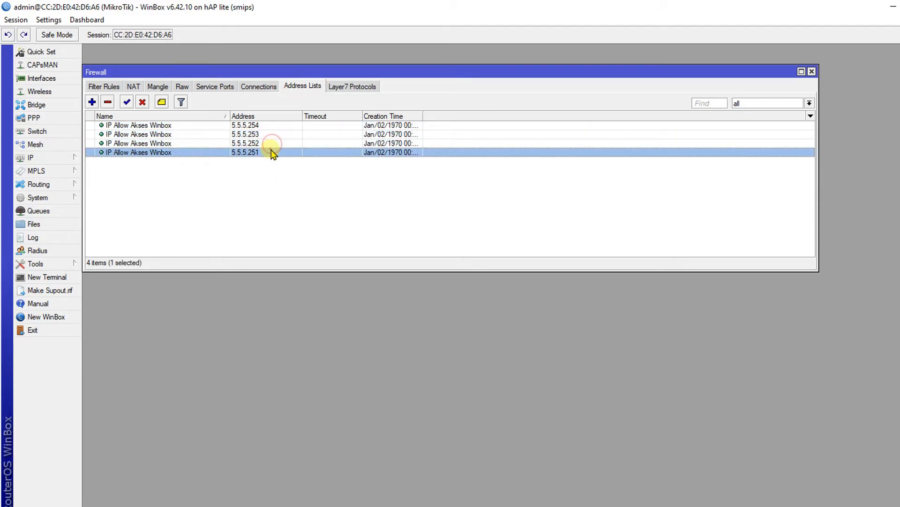
Disable the 5.5.5.254 entry of the IP Allow Akses Winbox address list and return to the filter rules
click(260, 125)
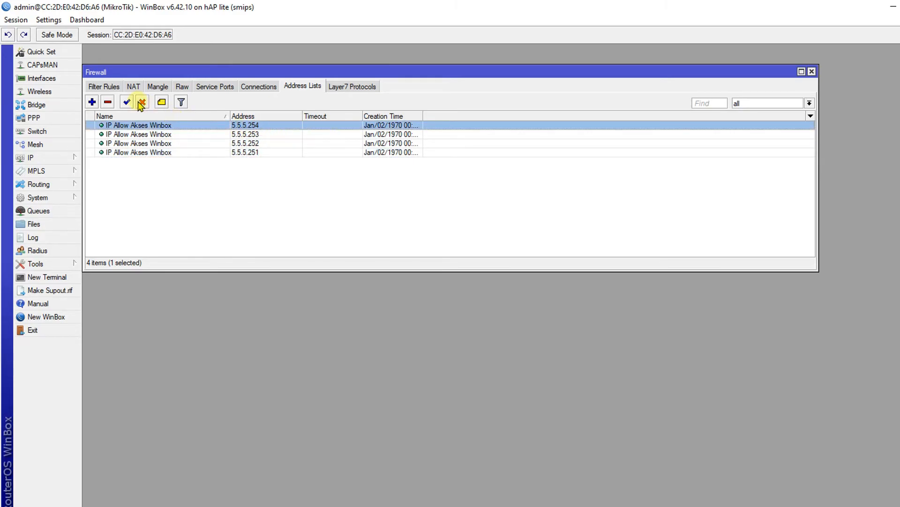
click(142, 102)
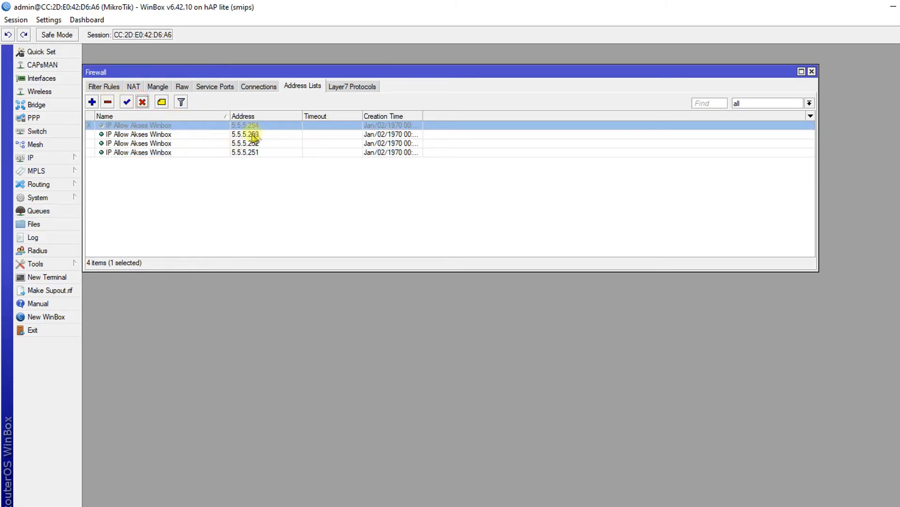
click(113, 87)
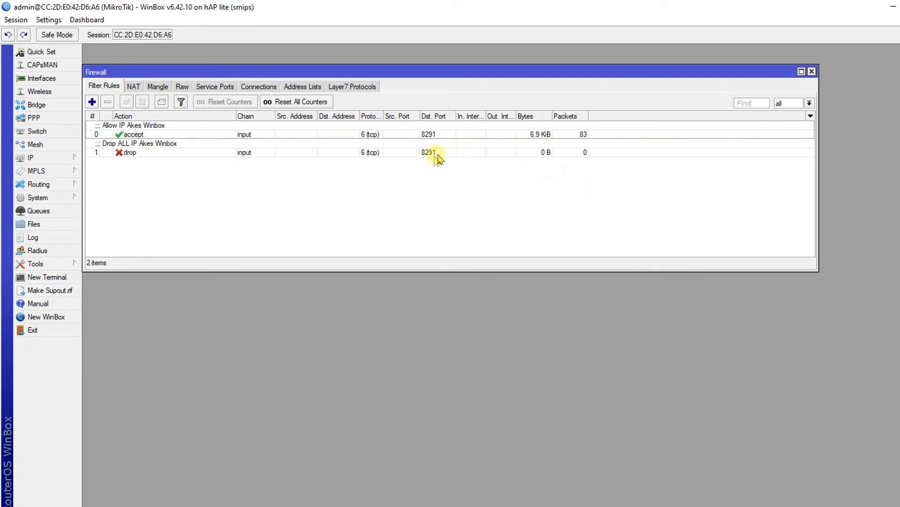
Open another WinBox login window below the filter rules and try to connect to the router through 5.5.5.1
click(65, 318)
drag(341, 110, 322, 200)
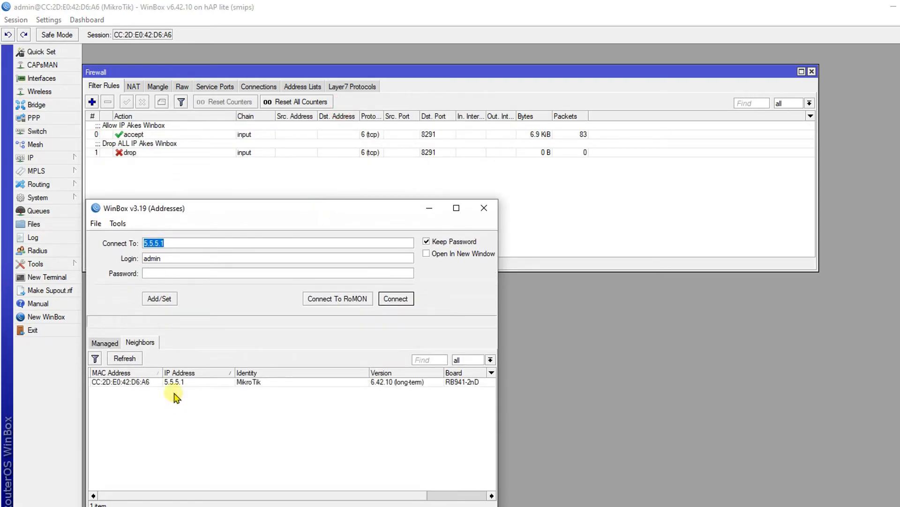
click(184, 382)
click(396, 299)
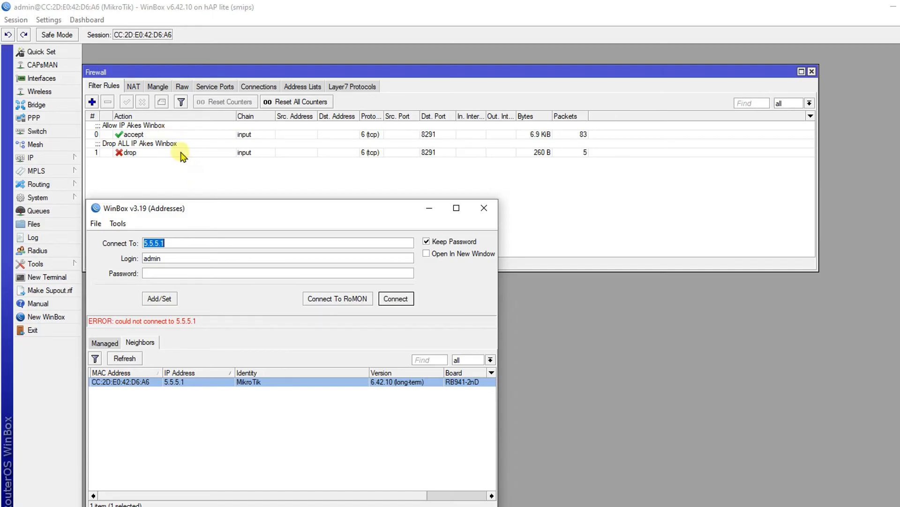
Examine the Drop ALL IP Akes Winbox rule's counters beside the login window, check the address list and return to the filter rules
click(180, 152)
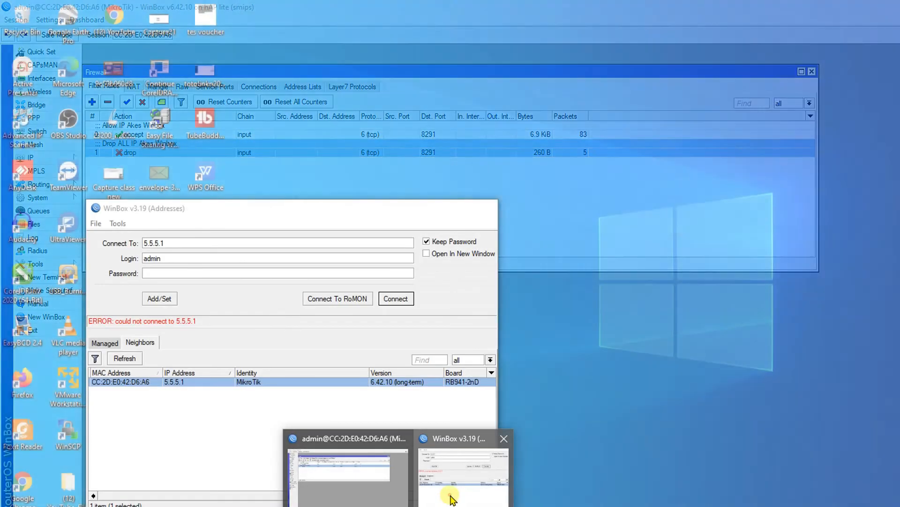
click(450, 499)
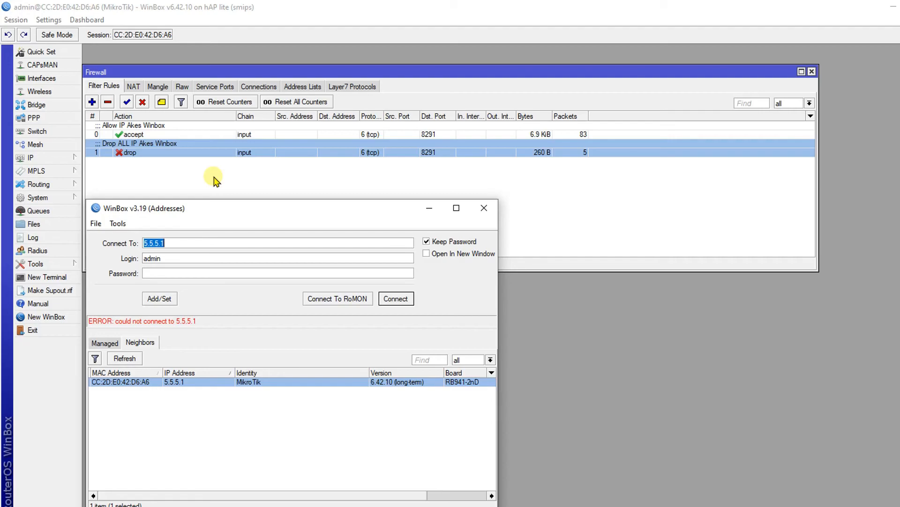
drag(242, 216, 240, 216)
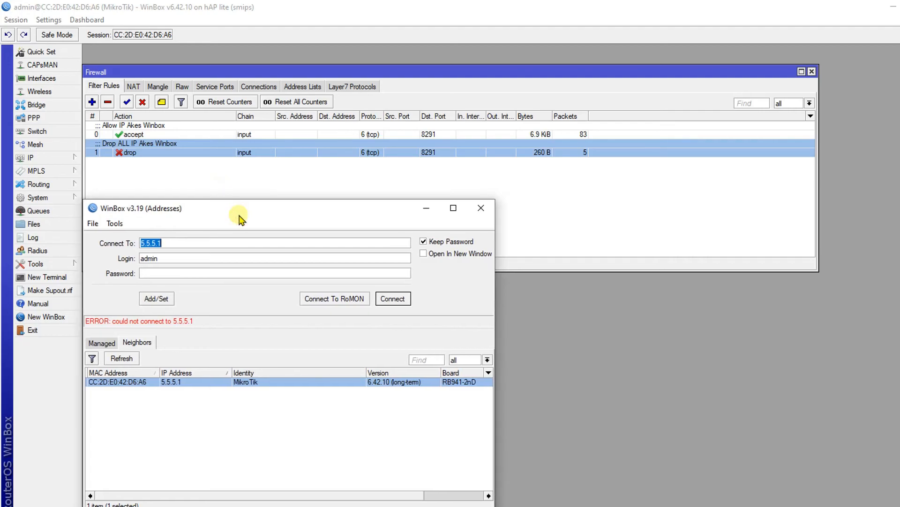
click(276, 186)
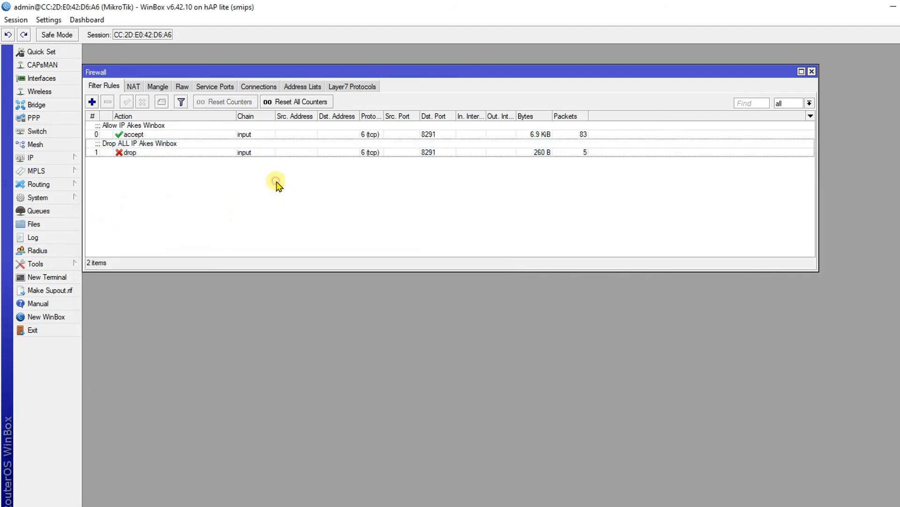
click(301, 86)
click(105, 87)
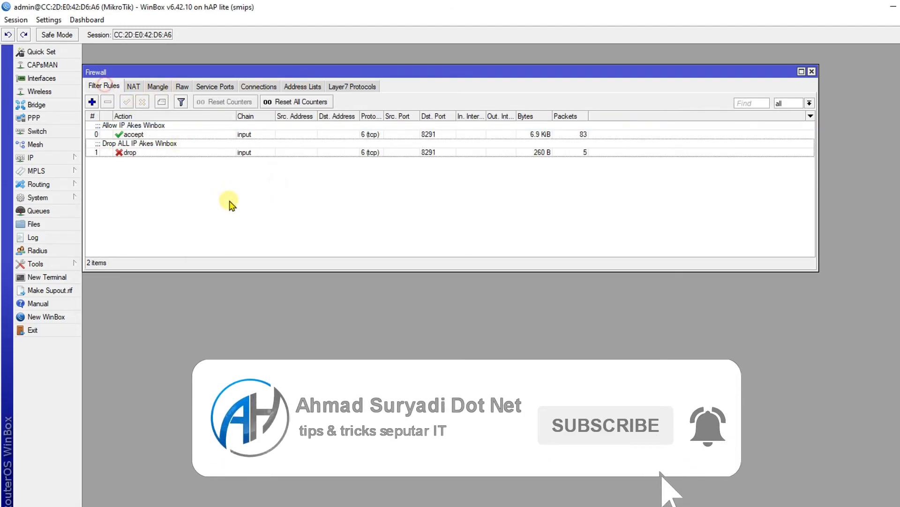